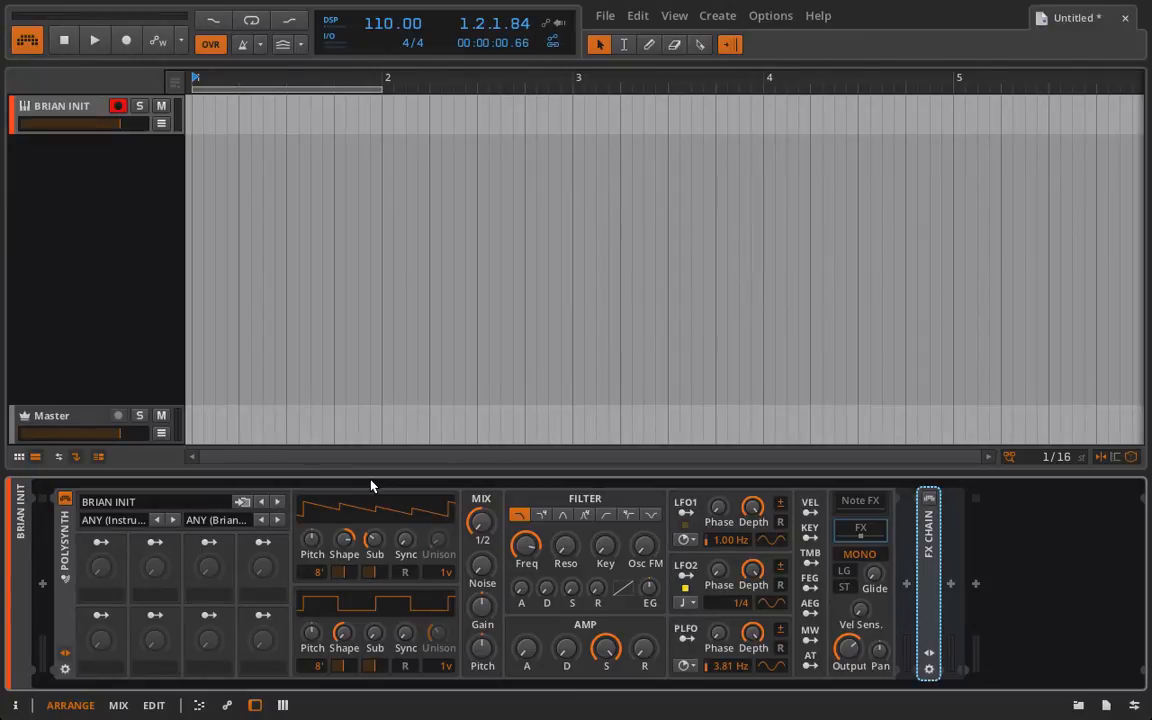
# Step: Switch to Firefox and look through the Csound formant values table for all voice types and vowels
pyautogui.moveTo(617, 717)
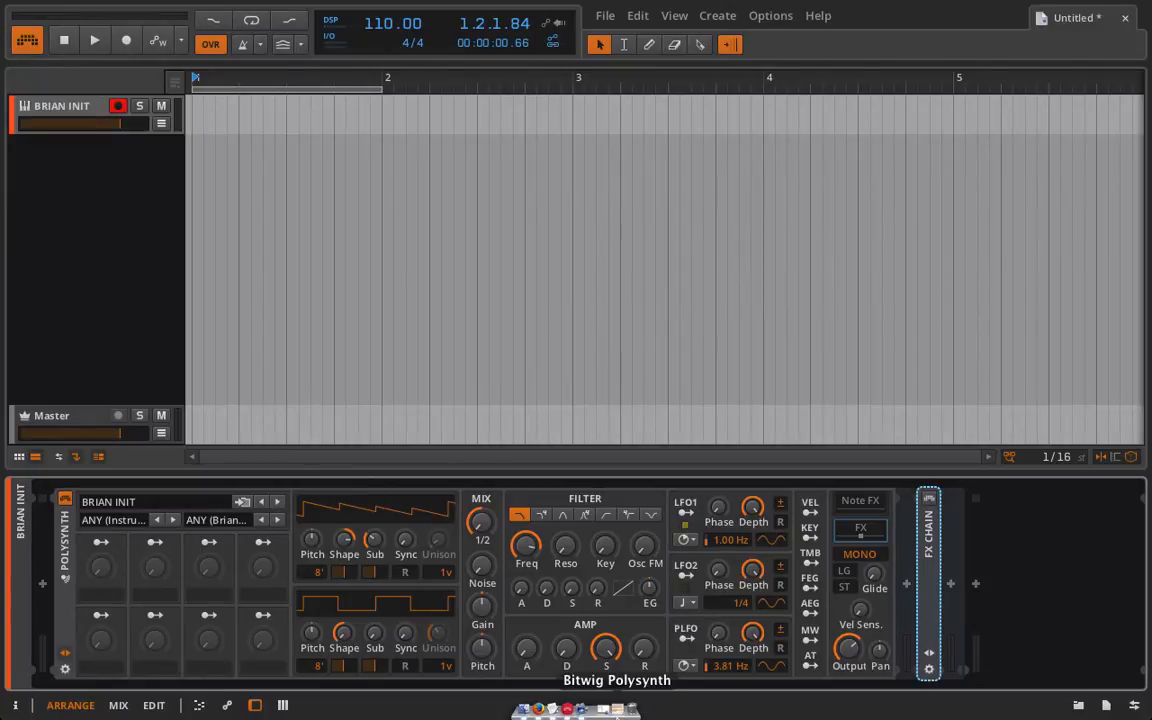
pyautogui.click(538, 710)
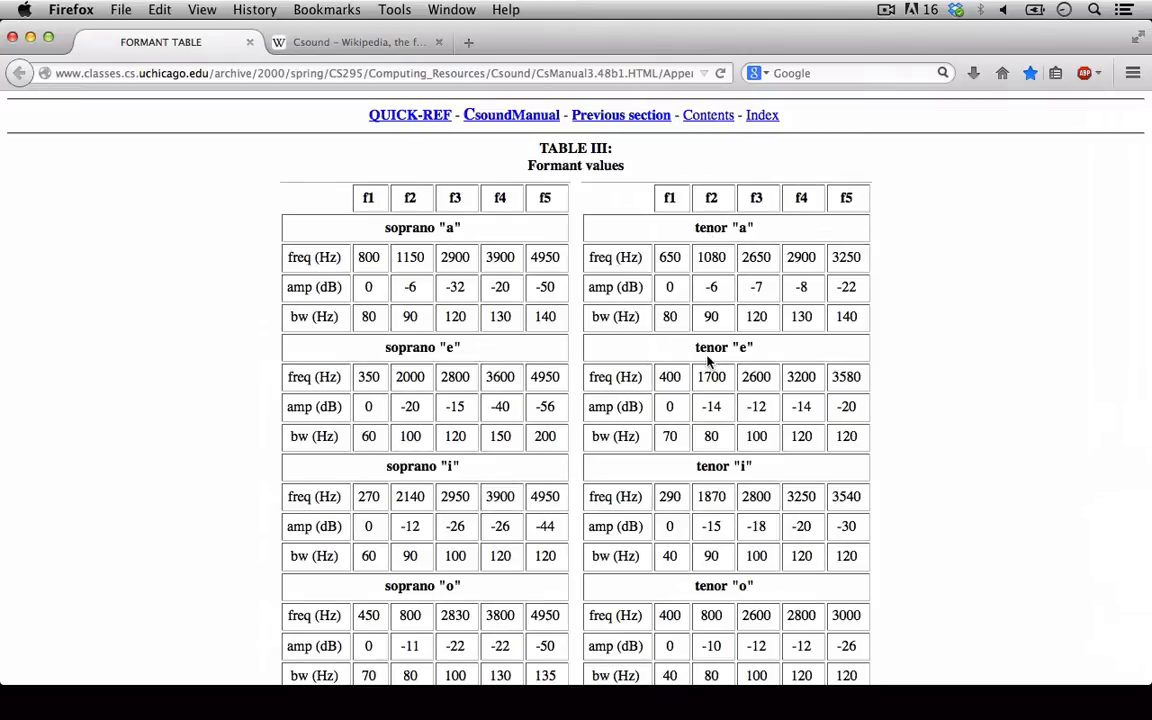
pyautogui.scroll(-5, 696, 574)
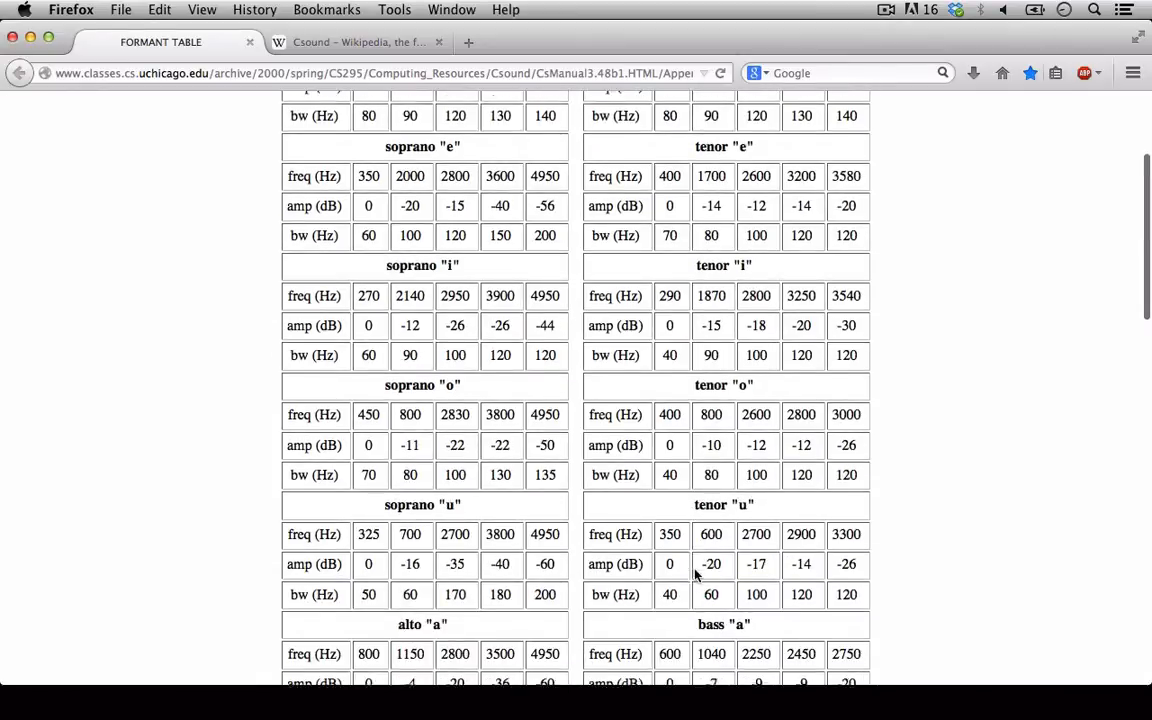
pyautogui.scroll(-10, 696, 574)
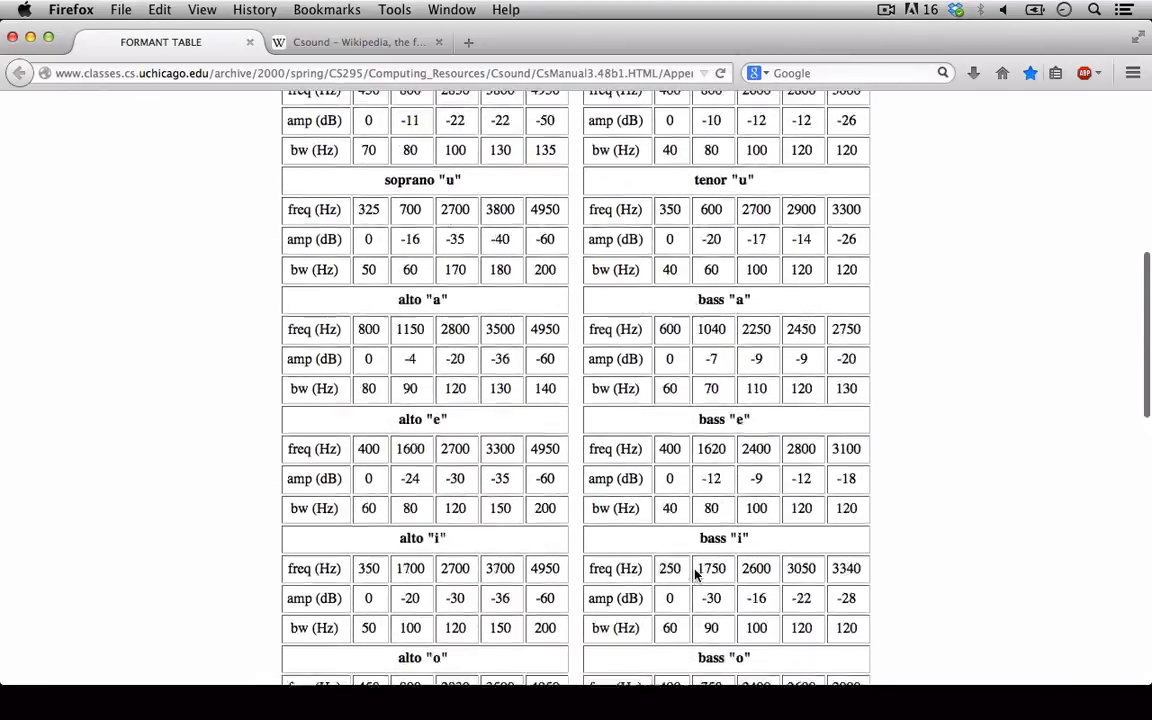
pyautogui.scroll(-3, 696, 574)
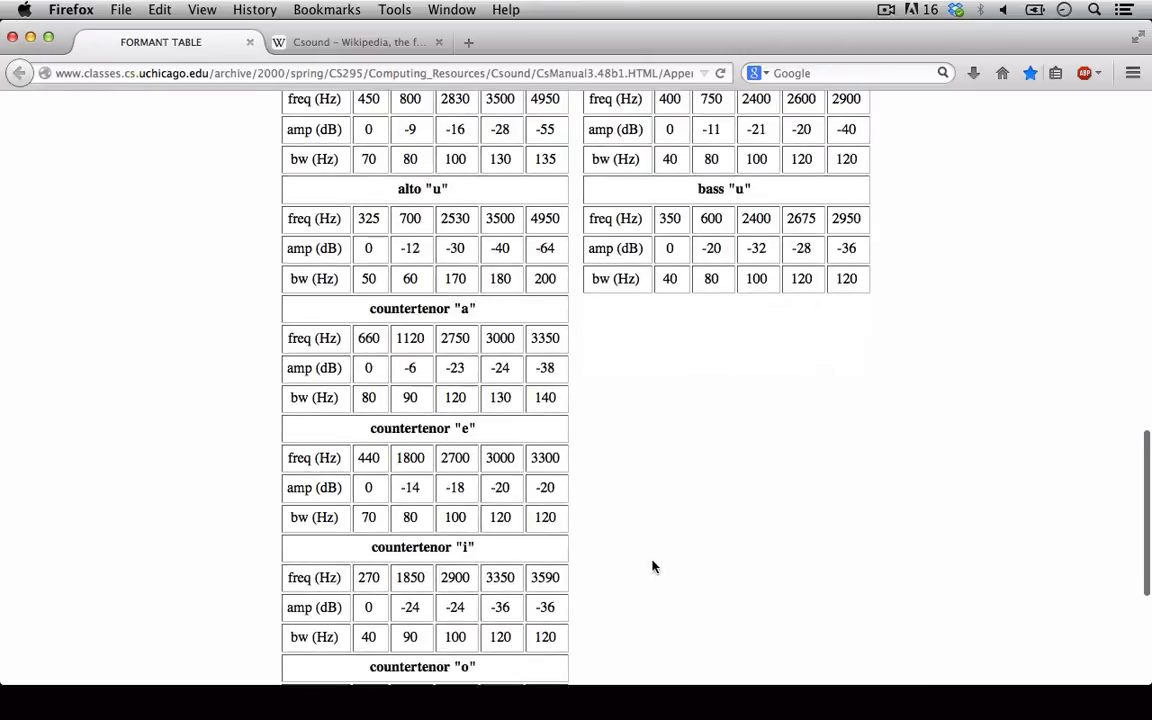
pyautogui.scroll(-3, 708, 400)
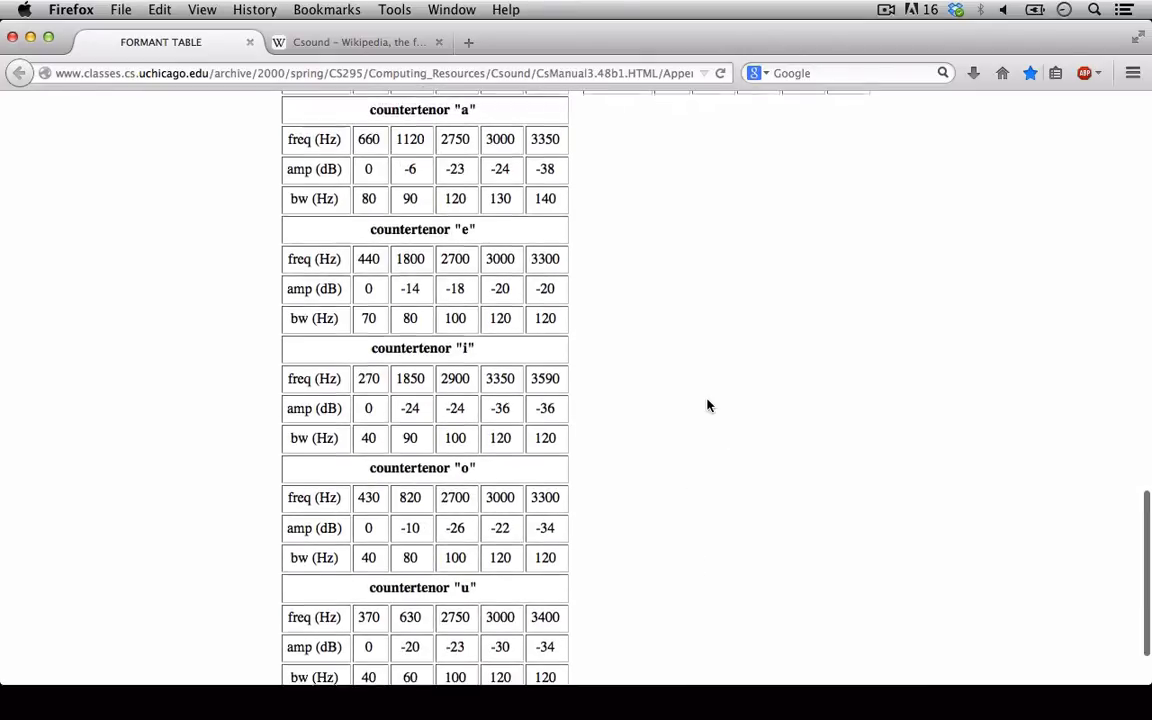
pyautogui.scroll(20, 708, 400)
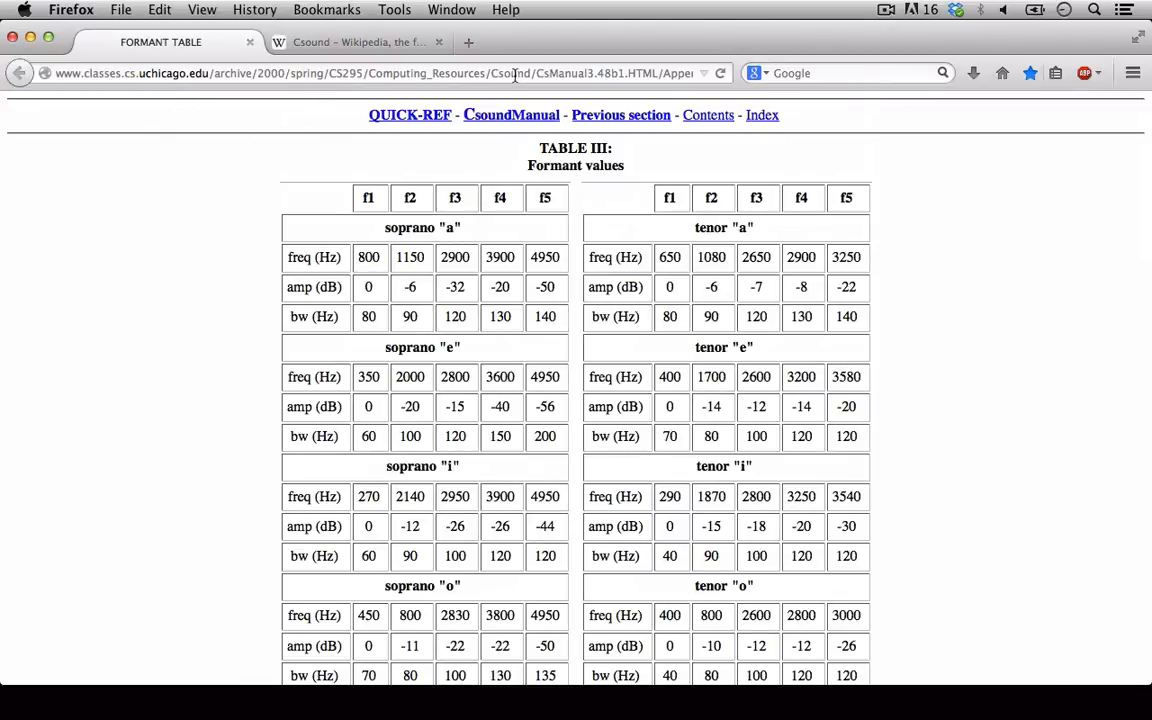
# Step: View the introduction of the Wikipedia article on Csound
pyautogui.click(333, 40)
pyautogui.scroll(5, 431, 363)
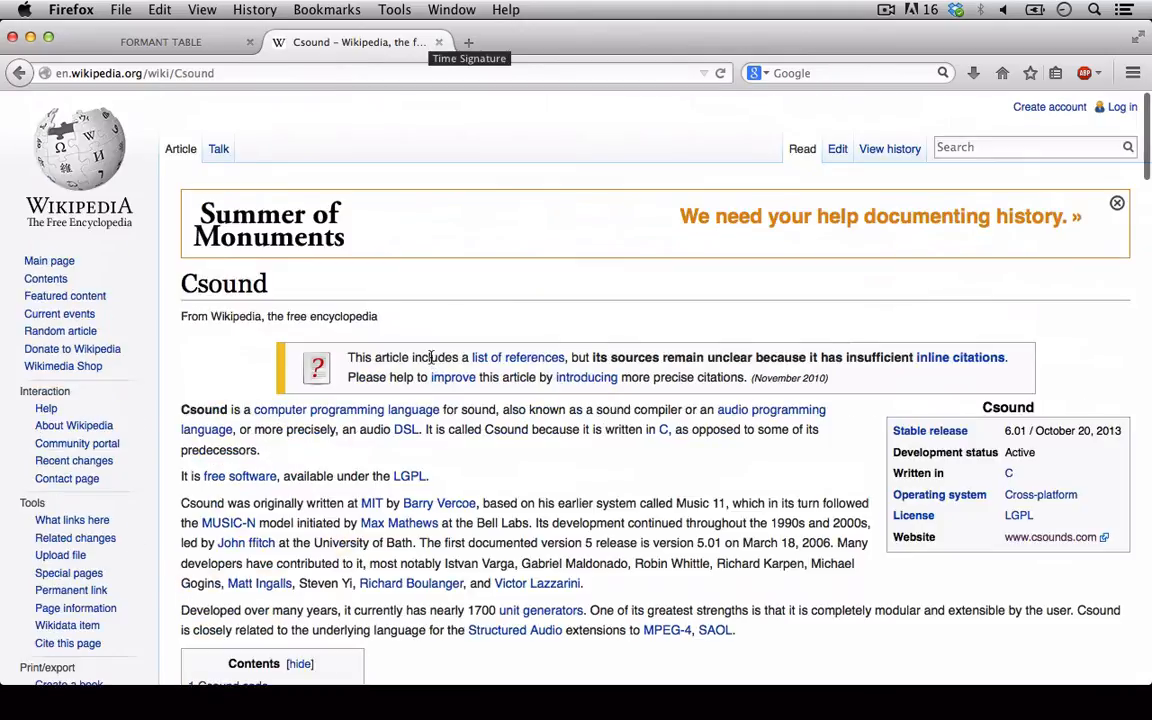
pyautogui.scroll(-2, 431, 357)
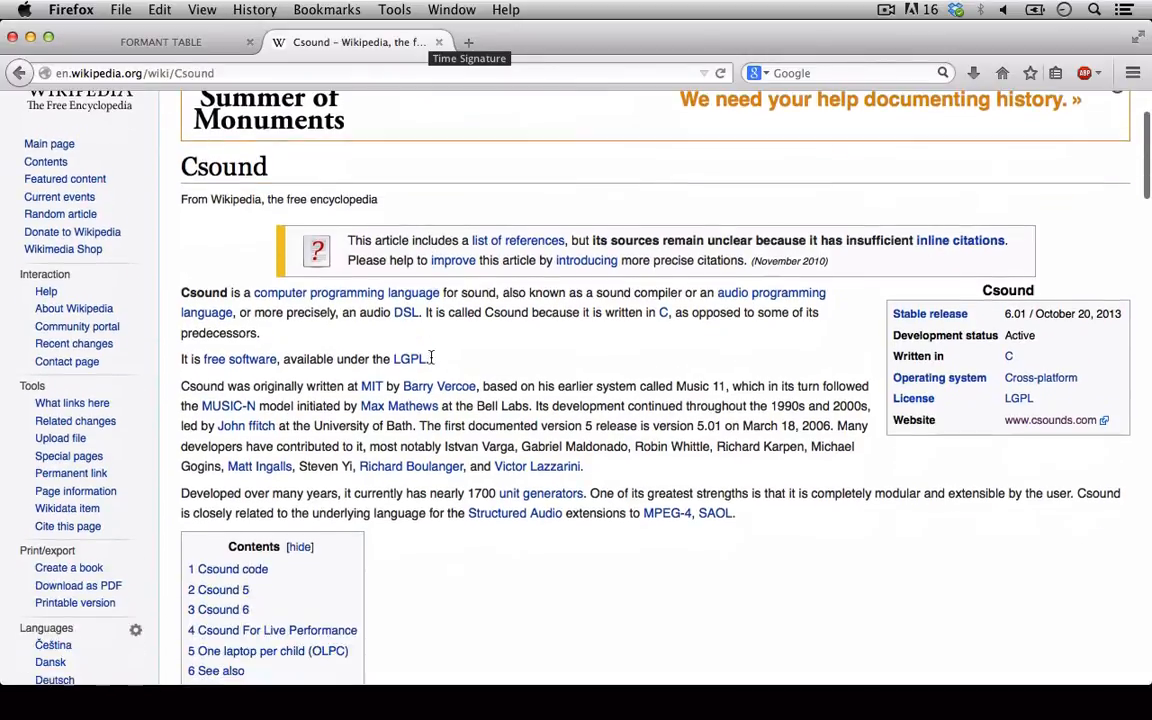
# Step: Return to the formant table and examine the tenor "a" frequency, amplitude and bandwidth values
pyautogui.click(156, 50)
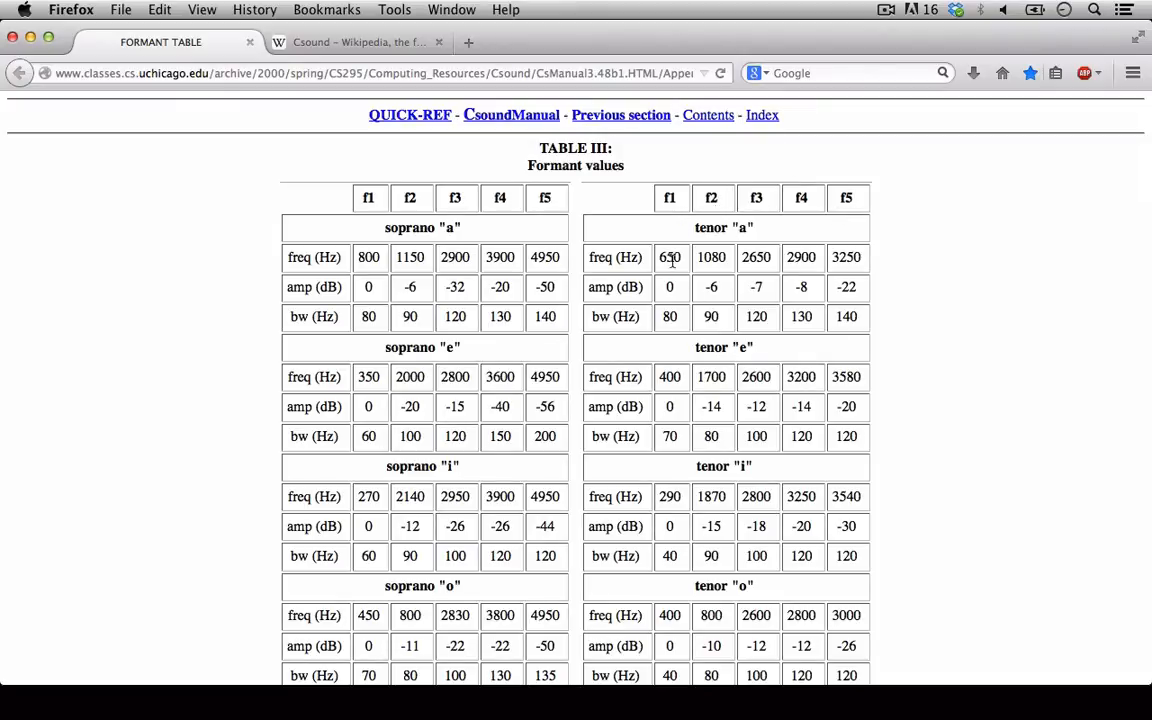
pyautogui.doubleClick(676, 289)
pyautogui.click(669, 289)
pyautogui.doubleClick(671, 313)
pyautogui.click(673, 317)
pyautogui.scroll(-3, 710, 450)
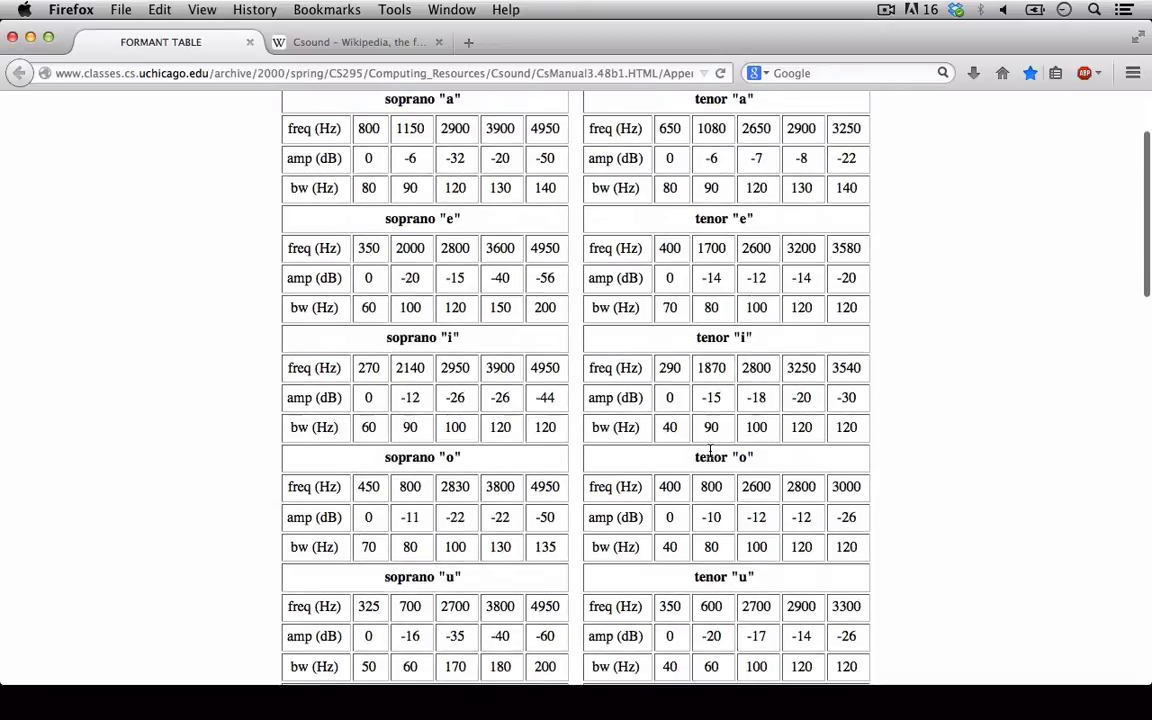
pyautogui.scroll(3, 710, 450)
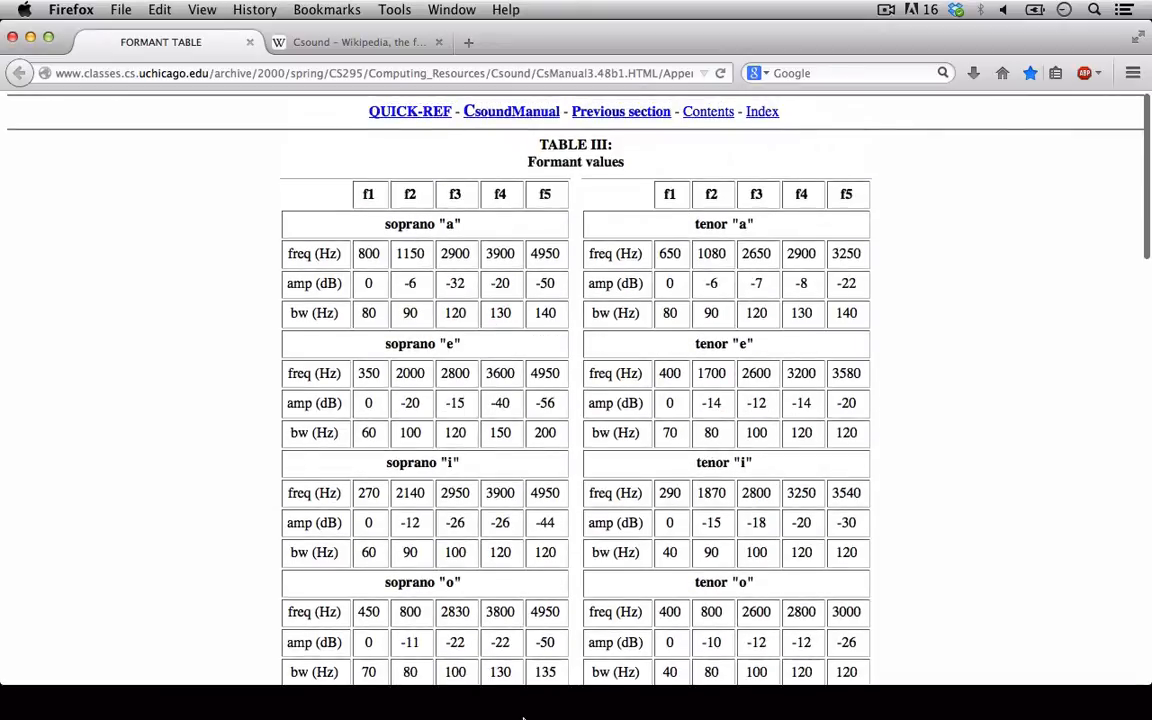
# Step: Switch to Bitwig Studio and add an FX Chain inside the Polysynth's FX slot, ahead of the existing chain
pyautogui.click(566, 710)
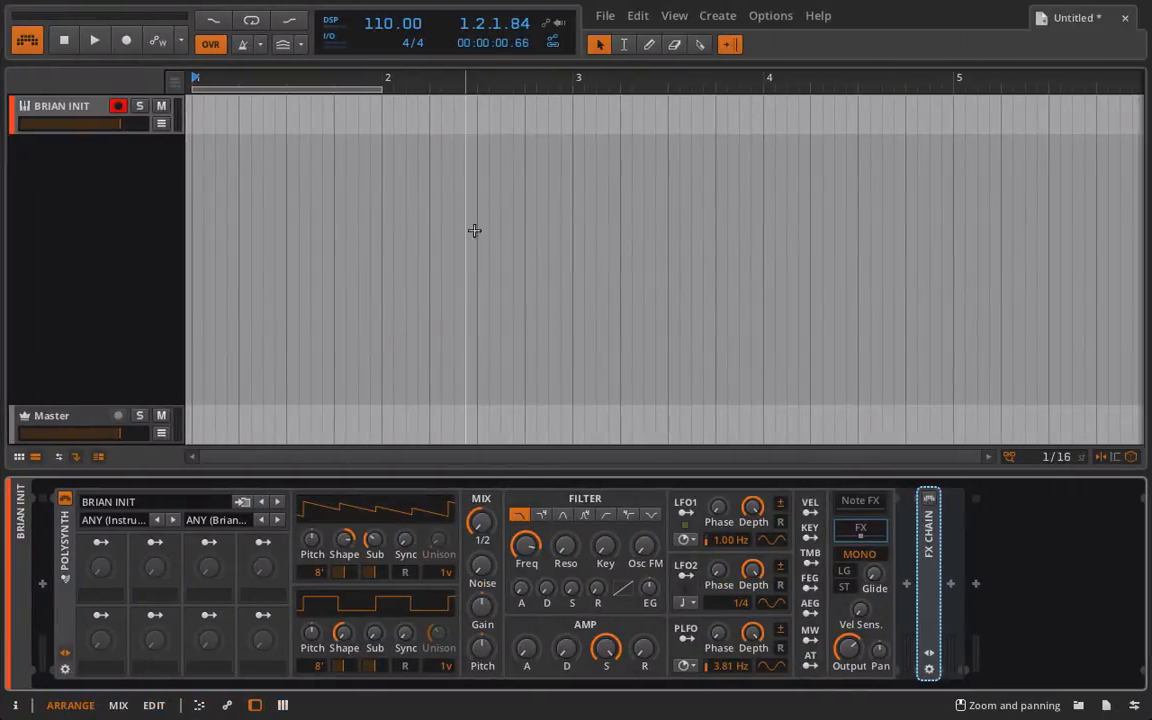
pyautogui.click(907, 586)
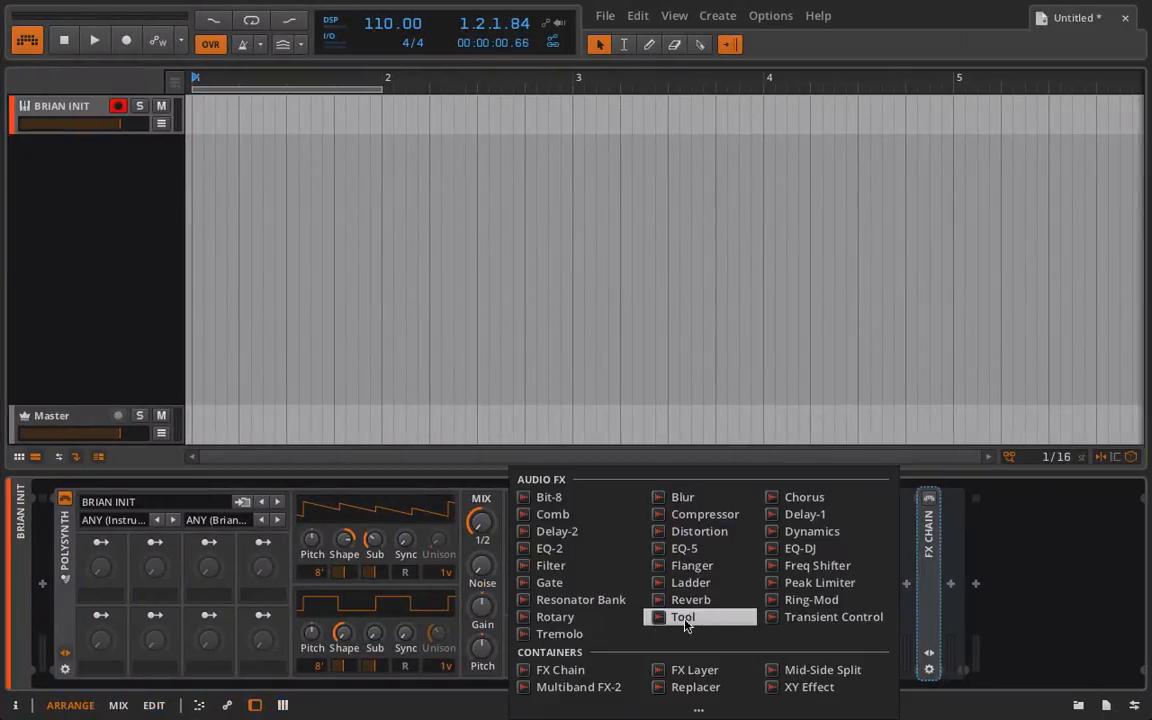
pyautogui.doubleClick(546, 665)
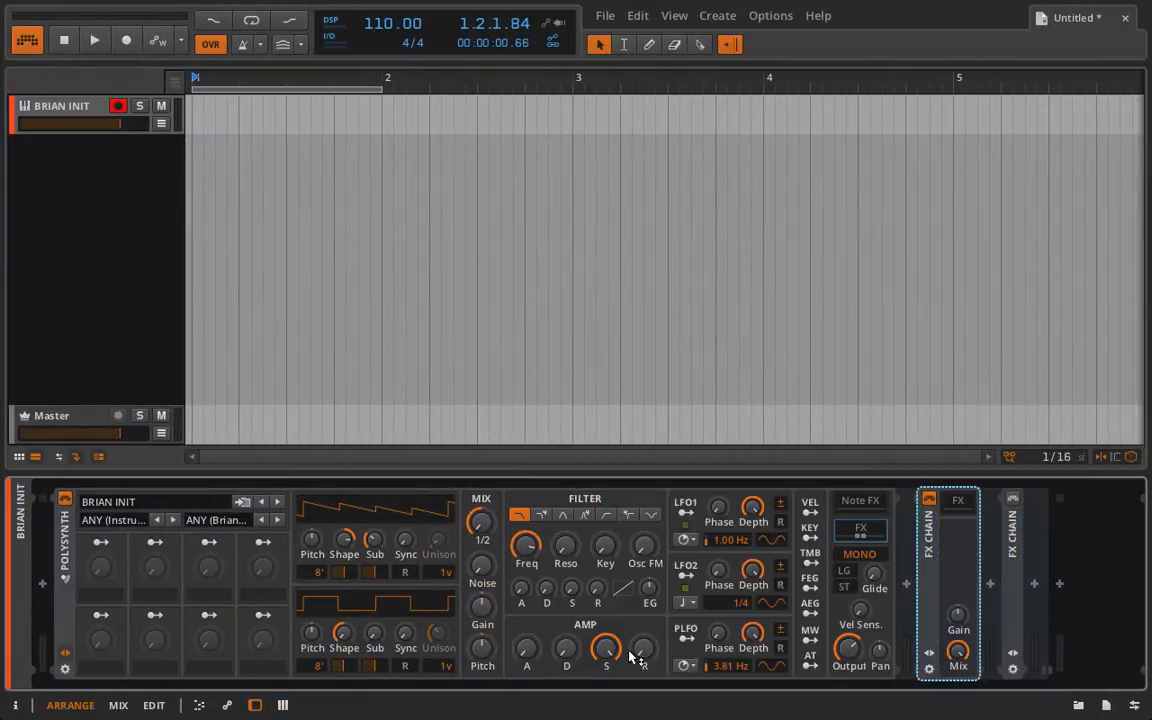
# Step: Open the new FX Chain's nested effects slot and insert an EQ-5 device
pyautogui.click(956, 503)
pyautogui.click(990, 585)
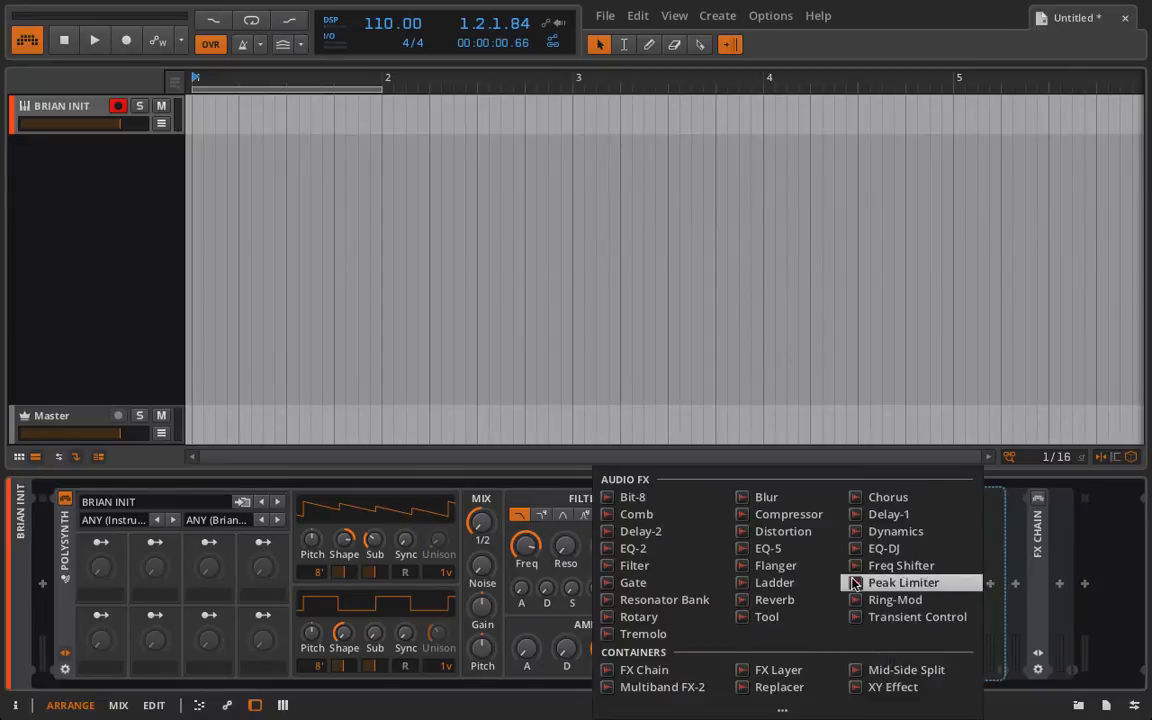
pyautogui.doubleClick(786, 550)
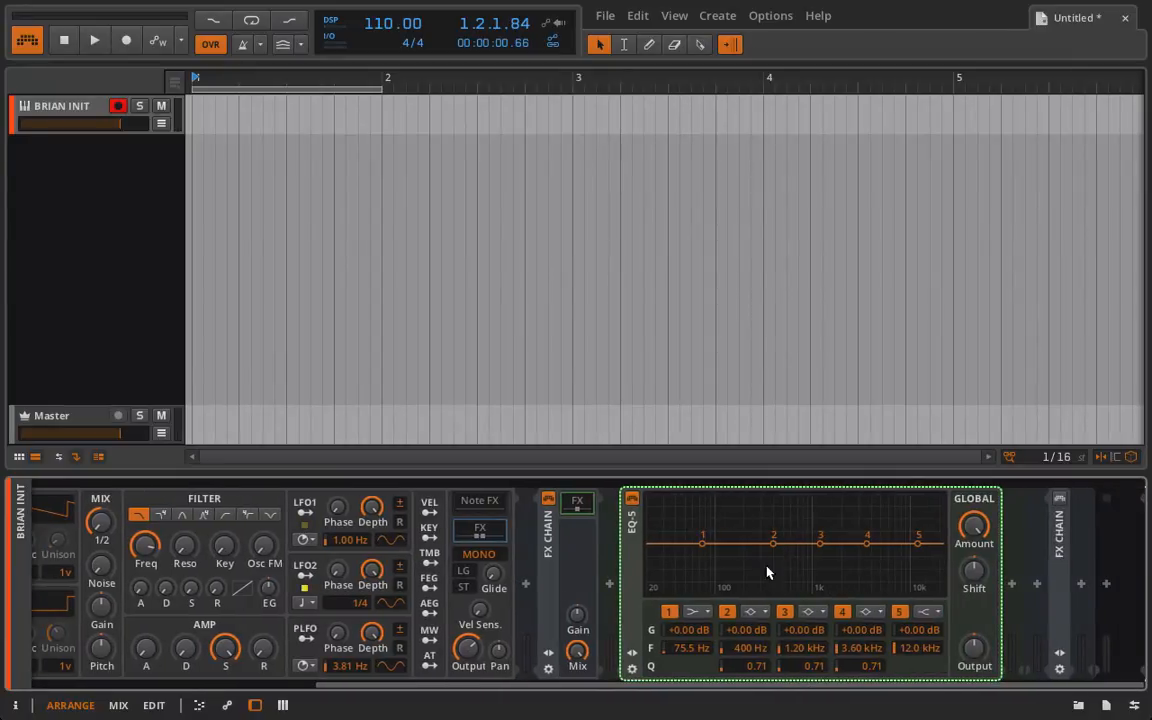
# Step: Change EQ-5 bands 1 and 5 to the bell filter type
pyautogui.click(702, 611)
pyautogui.click(716, 597)
pyautogui.click(923, 611)
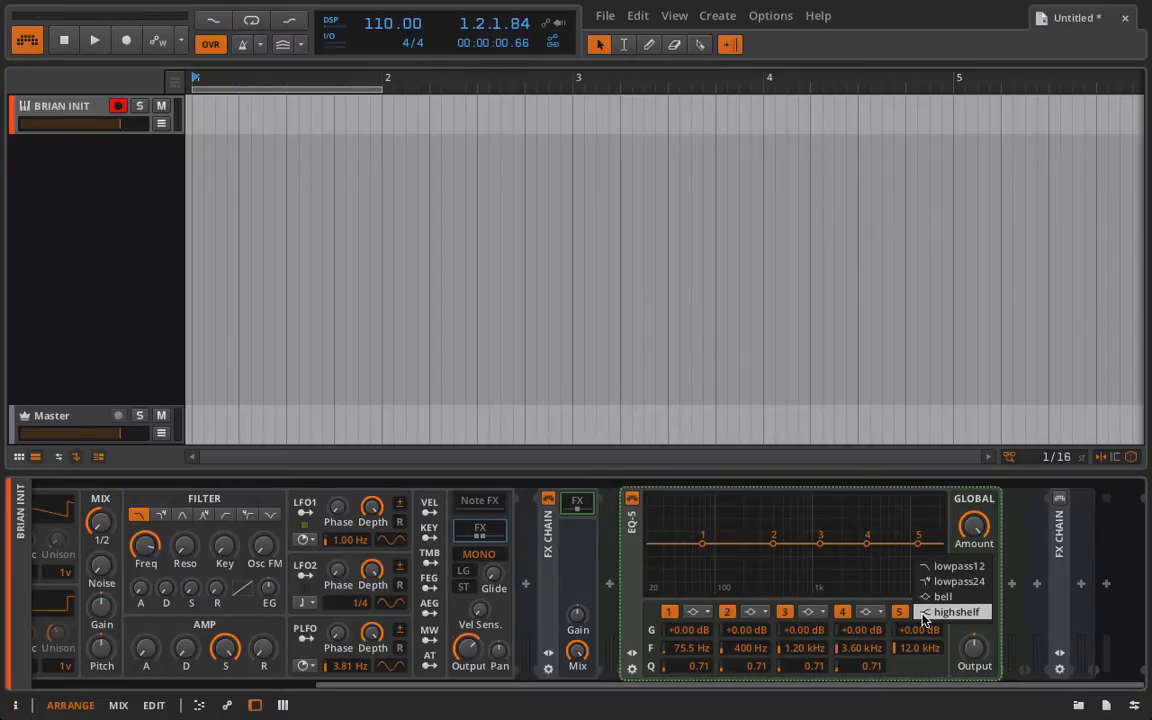
pyautogui.click(940, 596)
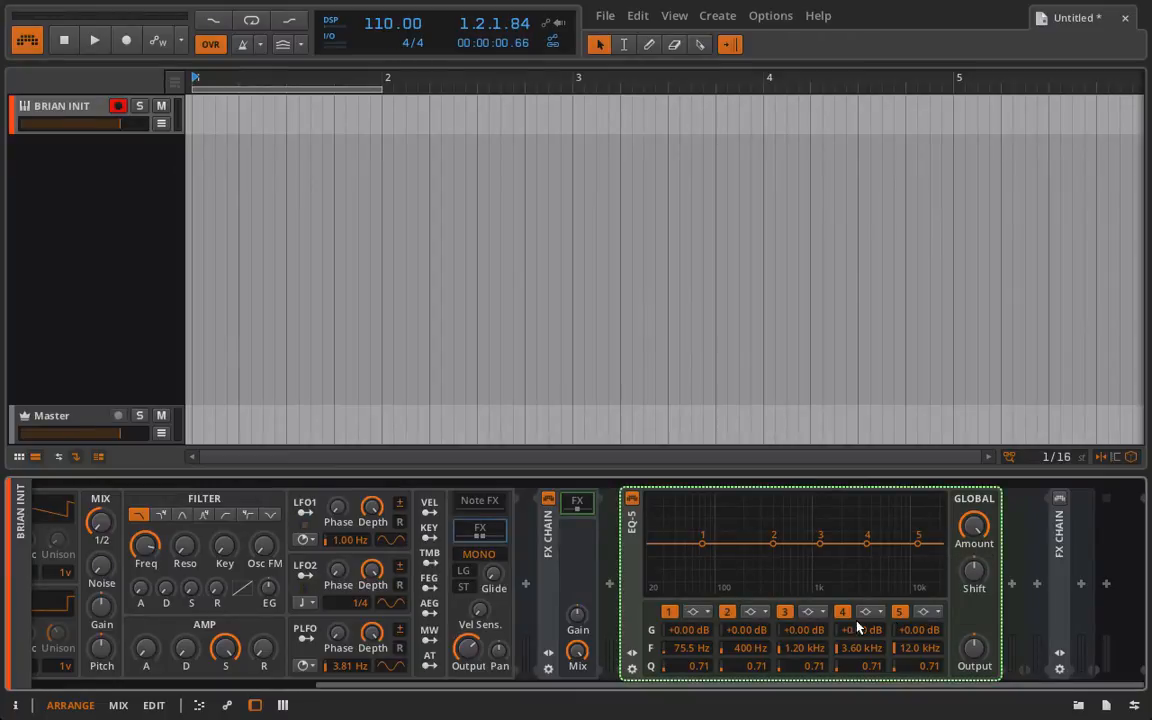
# Step: Set the EQ-5 frequencies to 650 Hz for band 1 and 1080 Hz for band 2
pyautogui.doubleClick(690, 650)
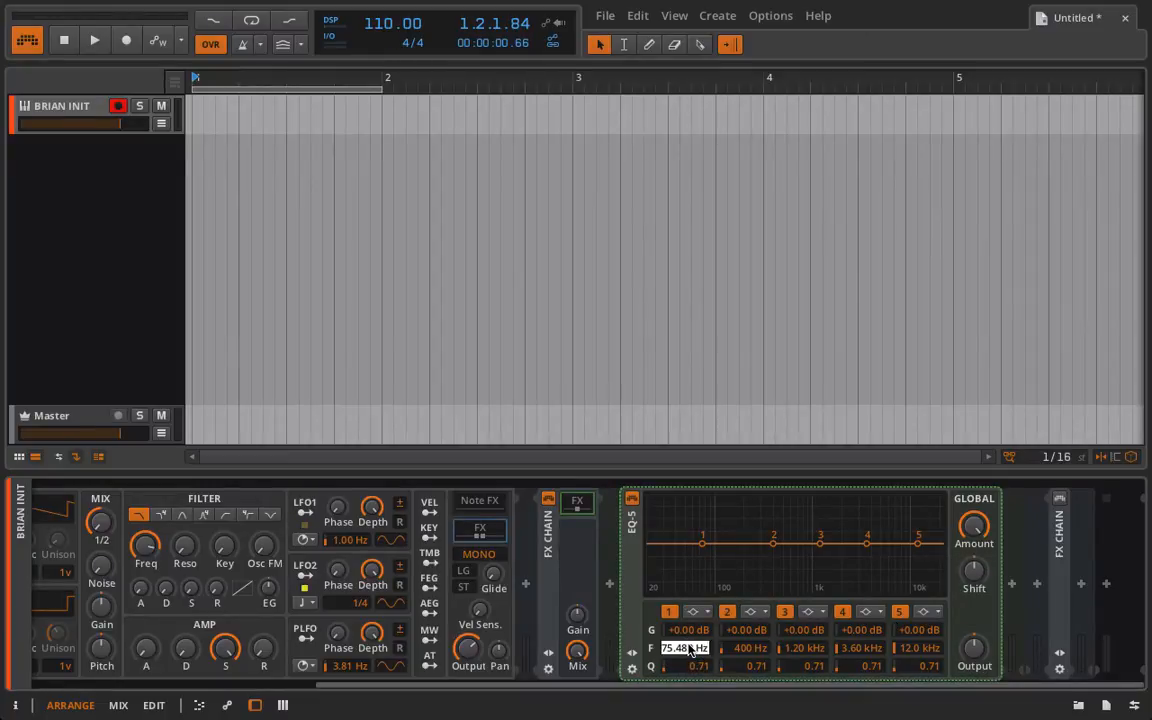
pyautogui.write('650')
pyautogui.press('Return')
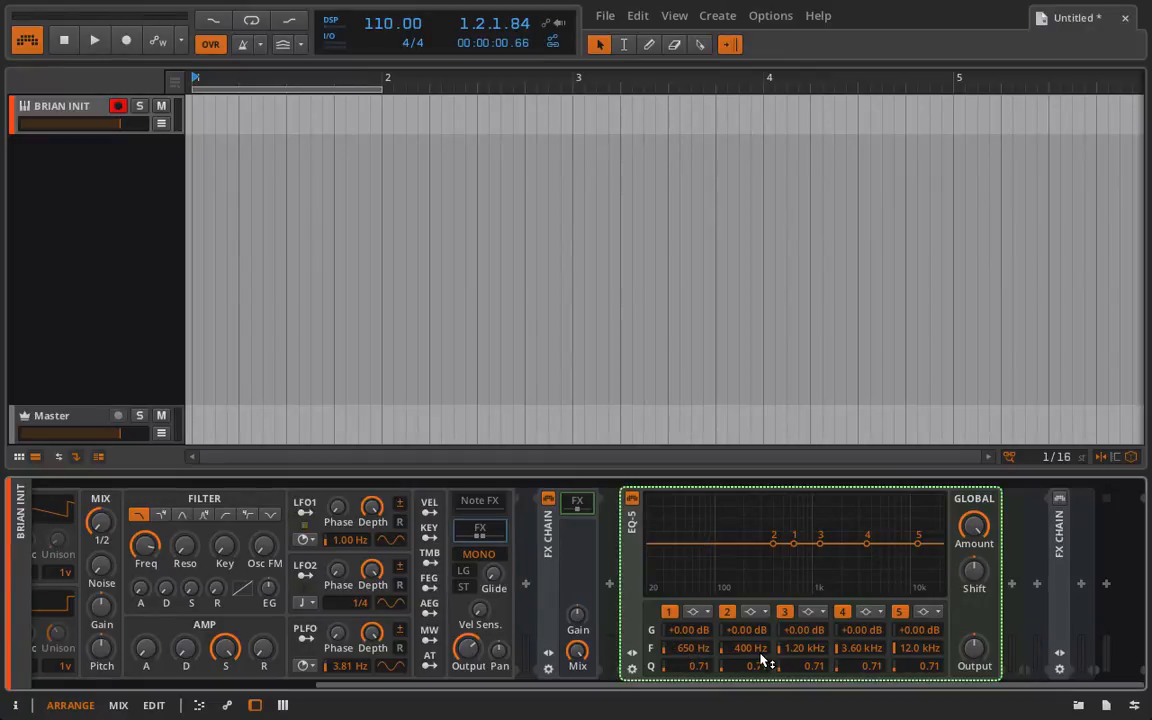
pyautogui.doubleClick(758, 650)
pyautogui.write('1080')
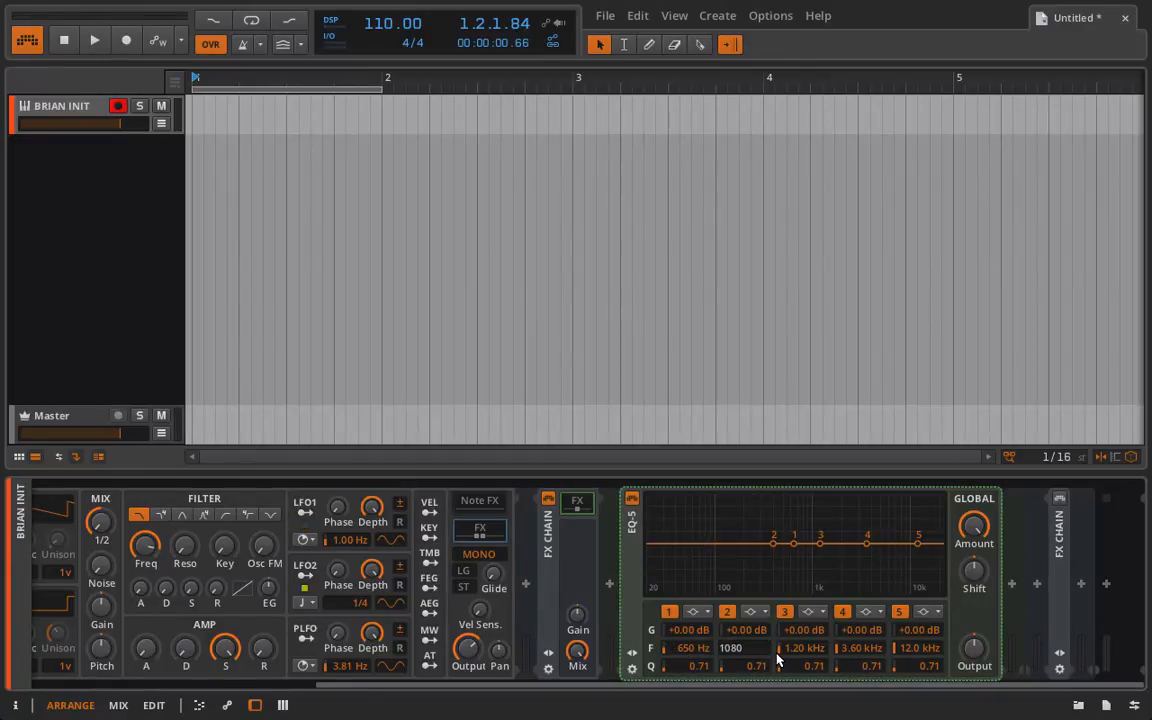
pyautogui.press('Return')
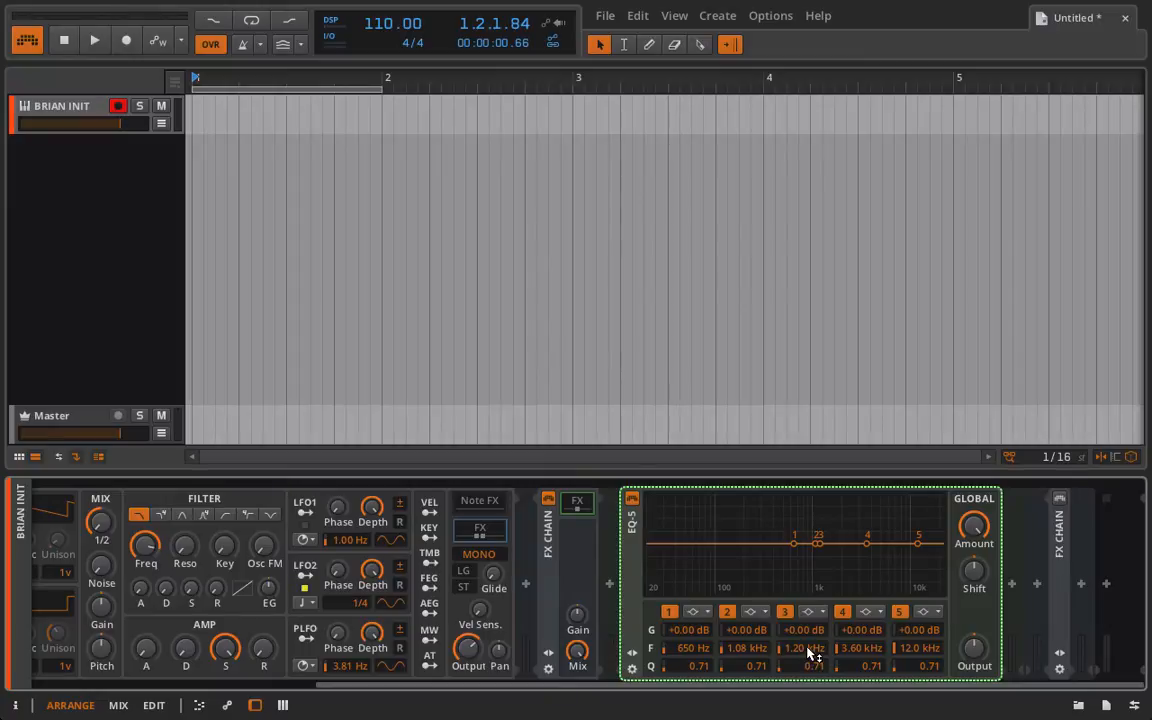
# Step: Set the EQ-5 frequencies to 2650 Hz for band 3, 2900 Hz for band 4 and 3250 Hz for band 5
pyautogui.doubleClick(805, 650)
pyautogui.write('2650')
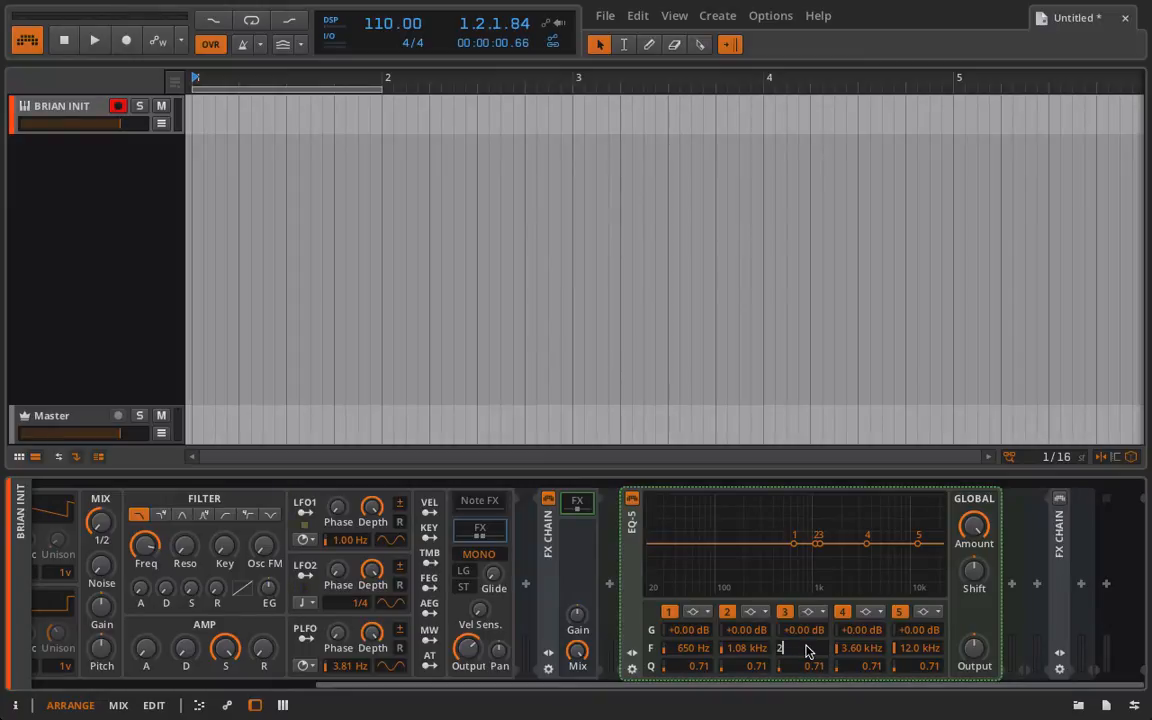
pyautogui.press('Return')
pyautogui.doubleClick(859, 650)
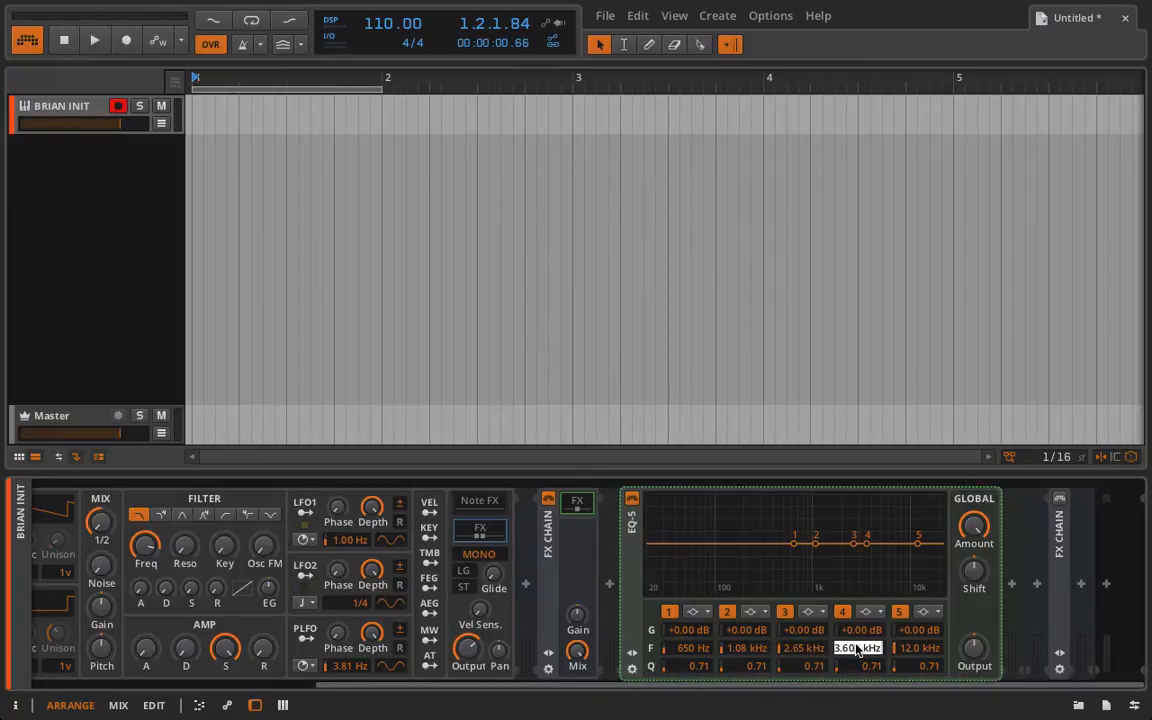
pyautogui.write('2900')
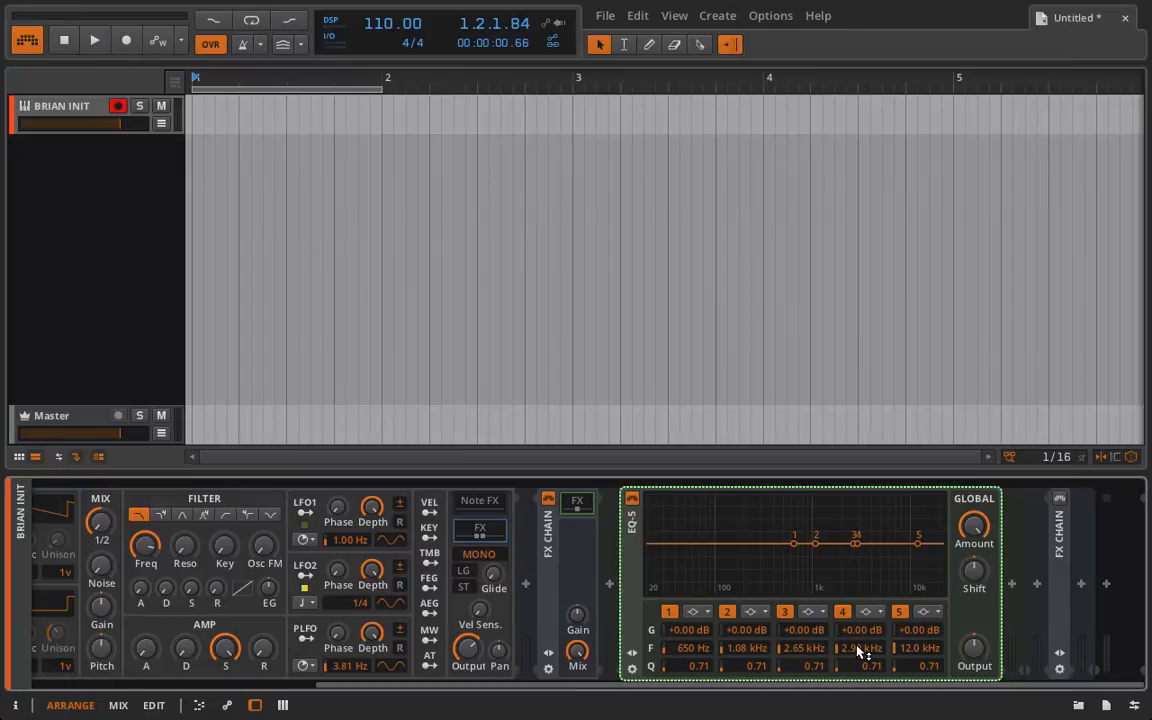
pyautogui.press('Return')
pyautogui.doubleClick(926, 650)
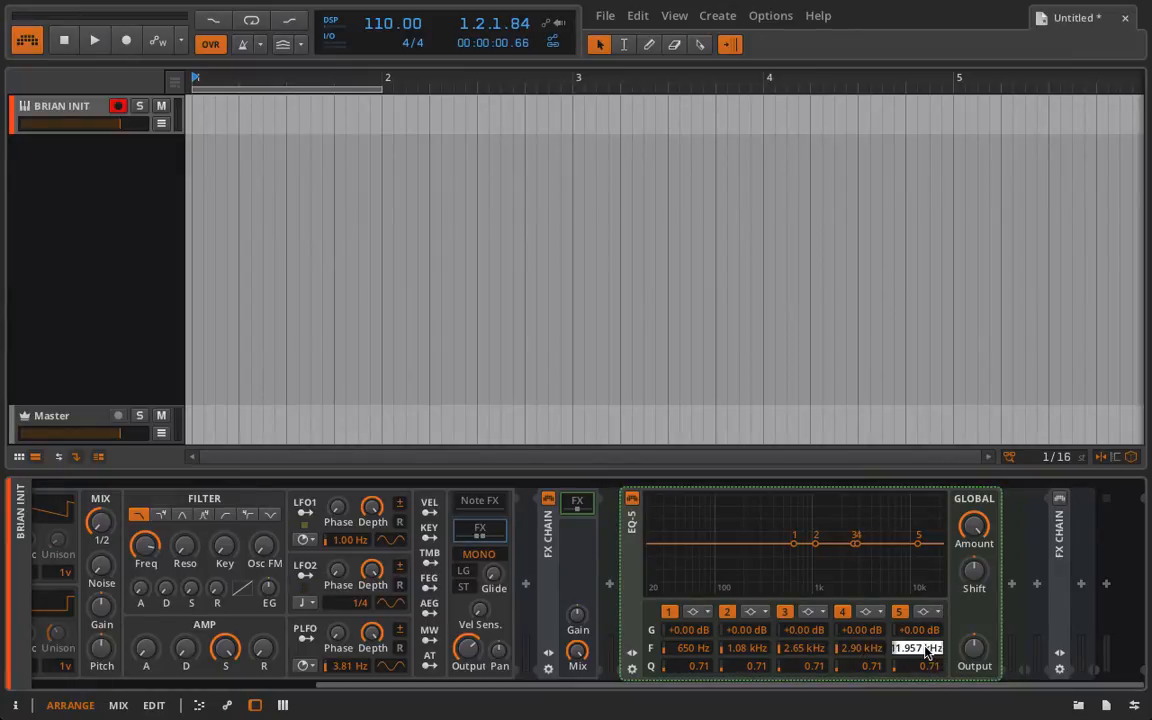
pyautogui.write('3250')
pyautogui.press('Return')
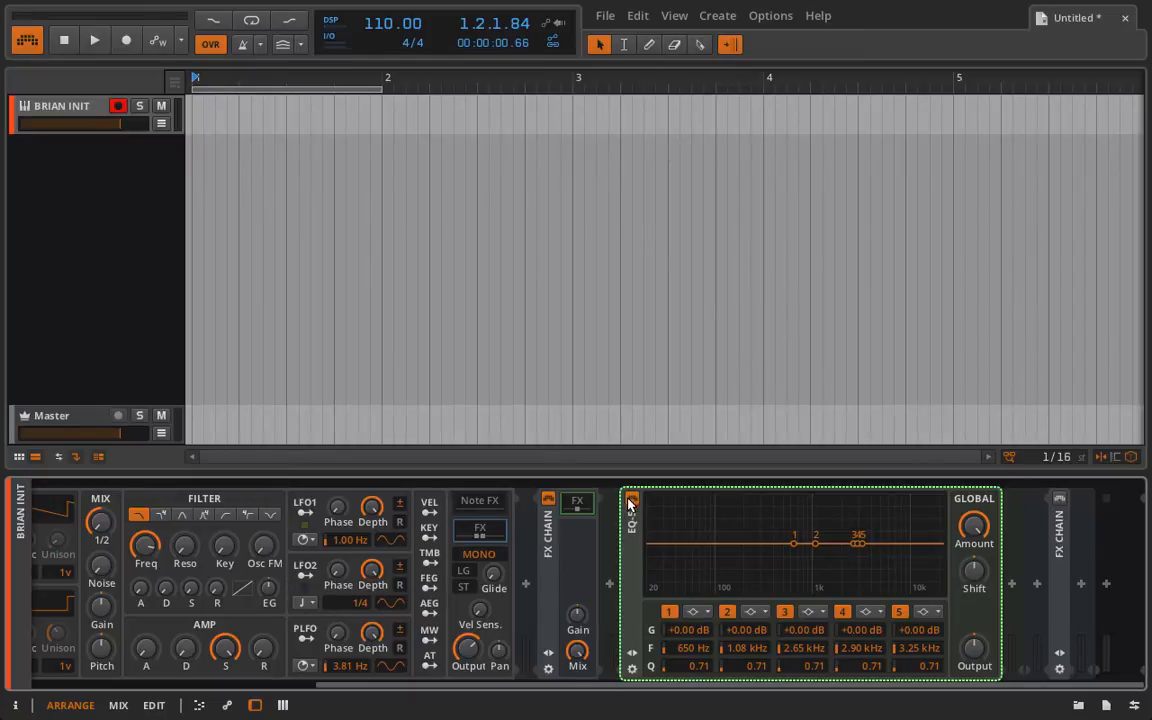
# Step: Disable and re-enable the FX Chain containing the EQ-5 to compare the unprocessed sound
pyautogui.click(548, 498)
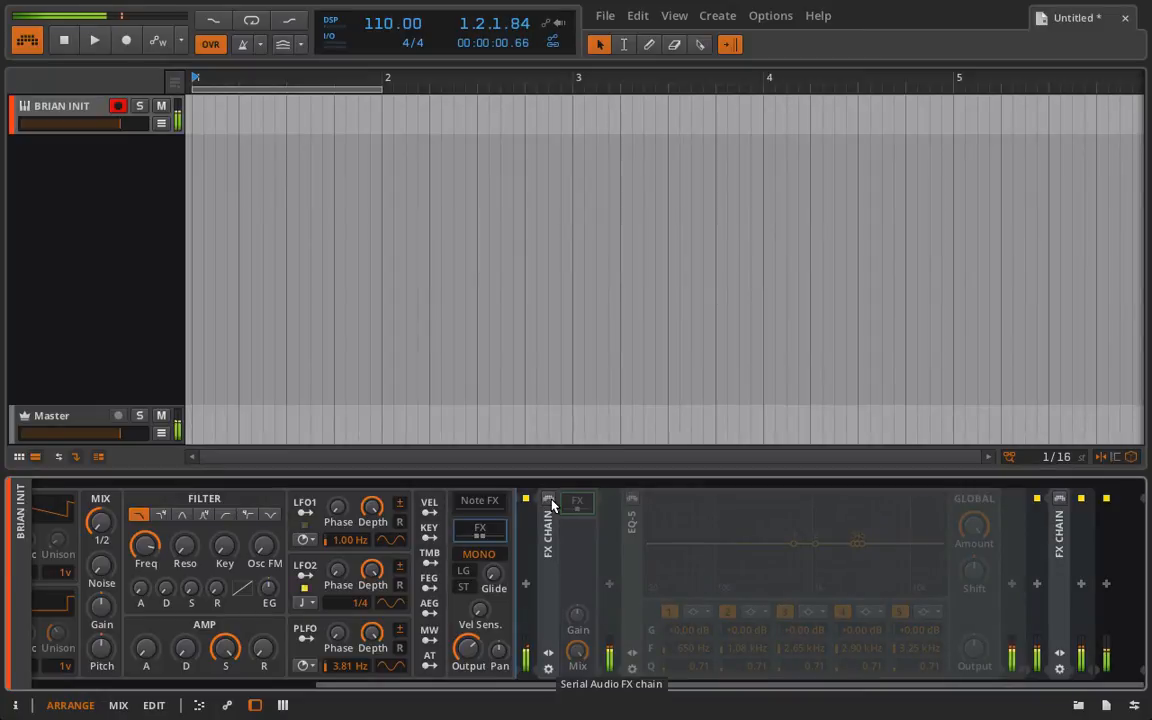
pyautogui.click(549, 499)
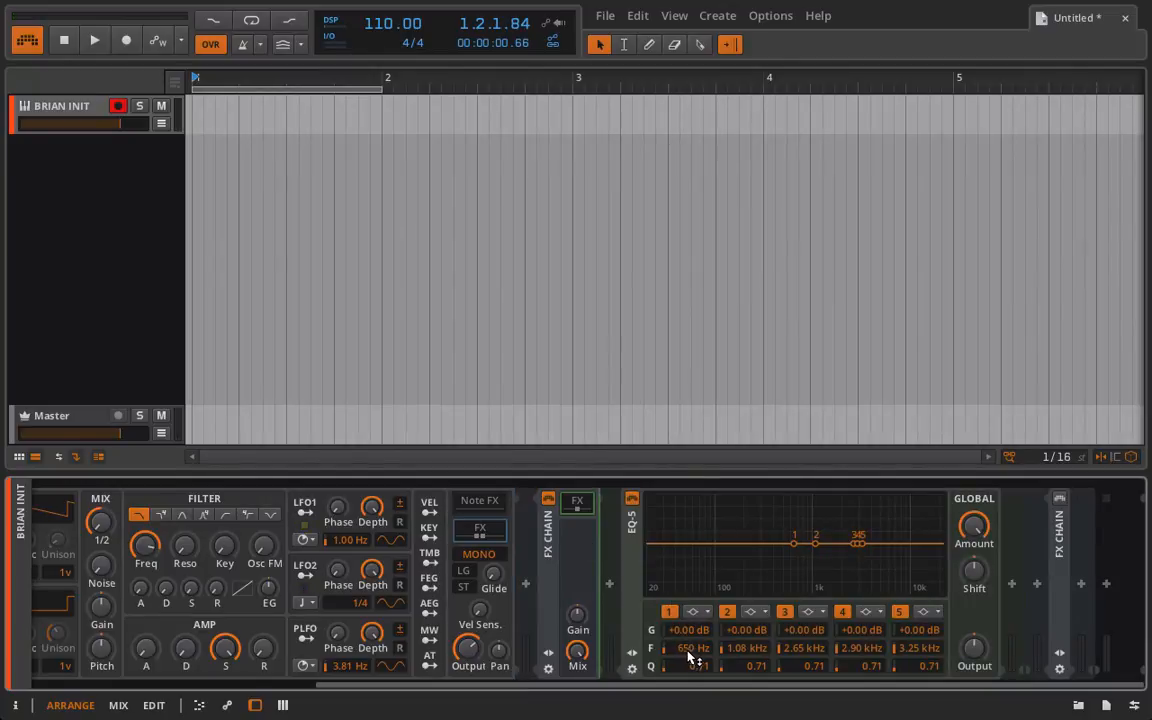
# Step: Shape EQ-5 band 1 with a +24.0 dB gain and a Q of 2.43, and lower the EQ's output level
pyautogui.moveTo(684, 630); pyautogui.dragTo(684, 550)
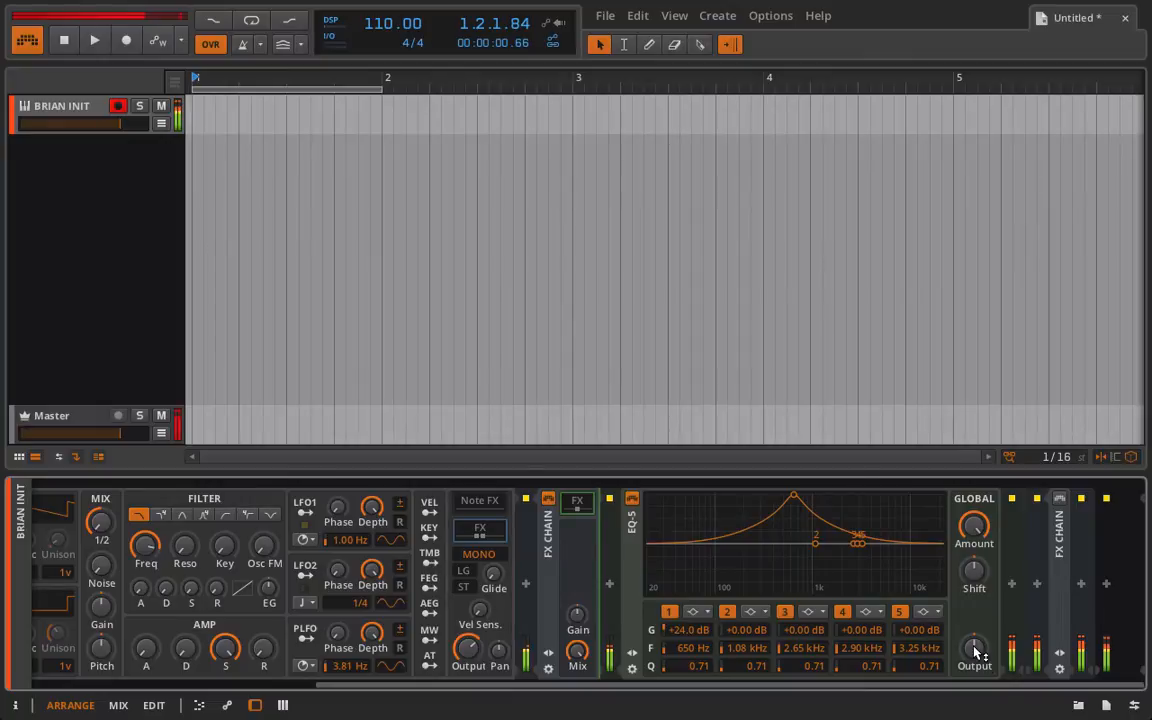
pyautogui.moveTo(973, 648)
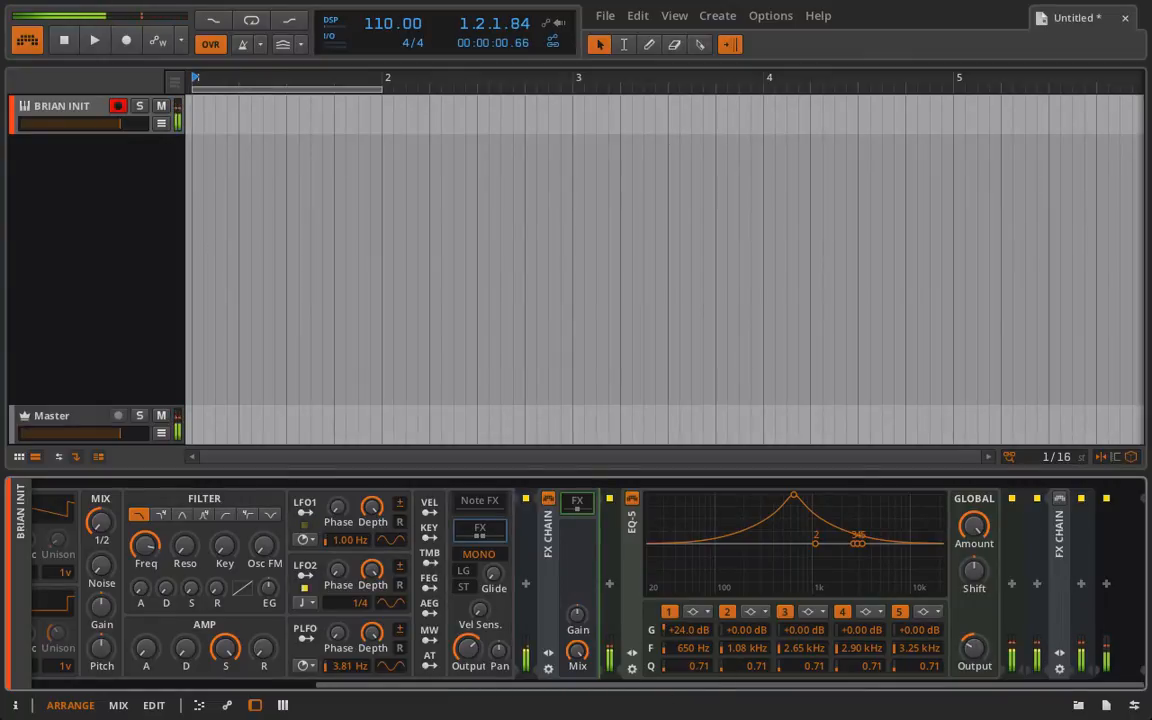
pyautogui.moveTo(690, 665); pyautogui.dragTo(690, 637)
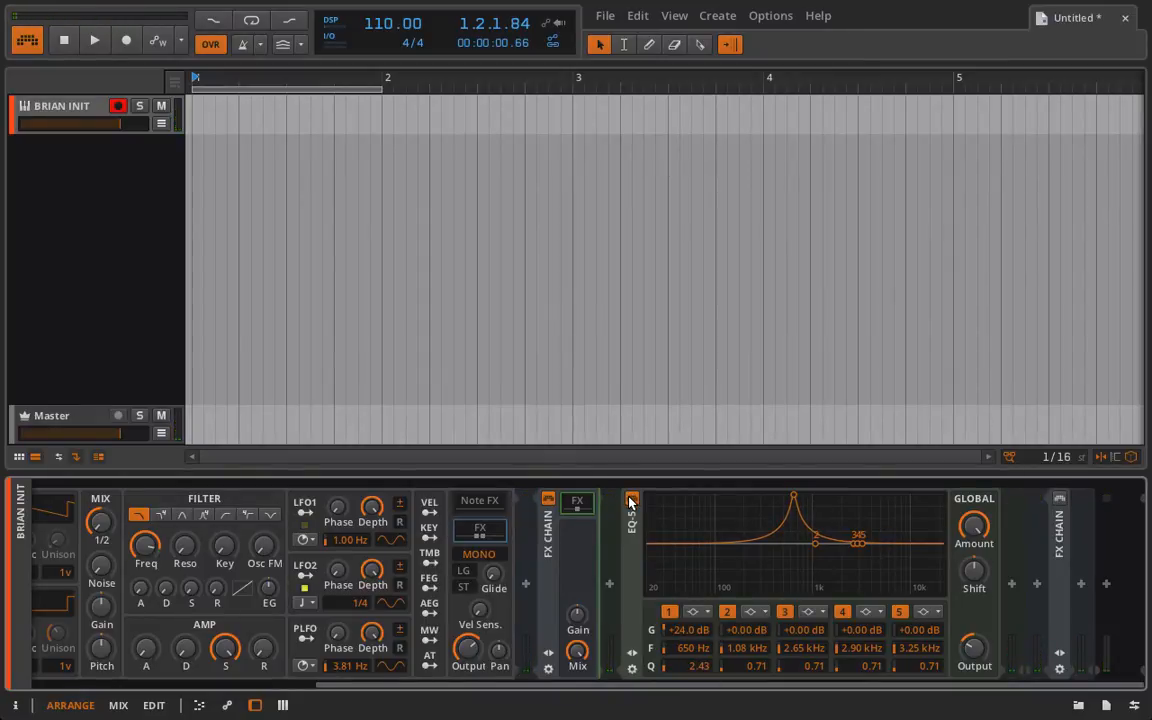
# Step: Switch the EQ-5 off and on several times to compare the sound with and without the band 1 boost
pyautogui.click(630, 500)
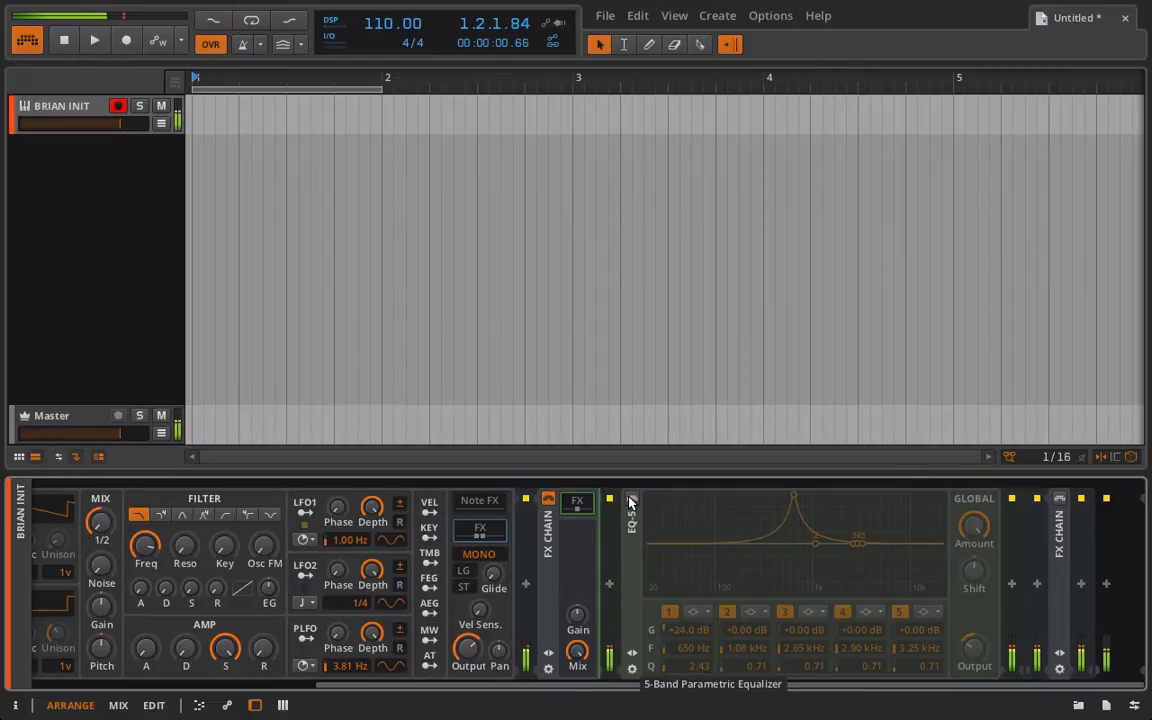
pyautogui.click(630, 500)
pyautogui.click(630, 500)
pyautogui.click(630, 500)
pyautogui.click(630, 500)
pyautogui.click(630, 500)
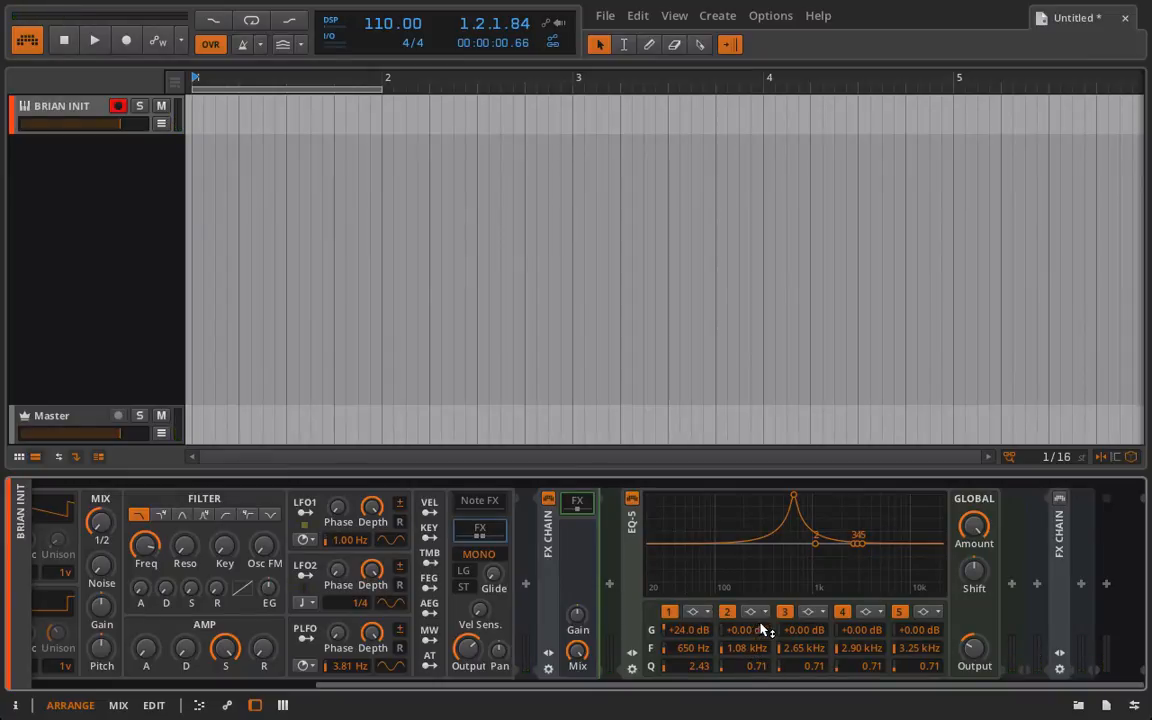
# Step: Set EQ-5 band 2 to a gain of +18.0 dB and a Q of 3.00
pyautogui.moveTo(762, 630); pyautogui.dragTo(762, 525)
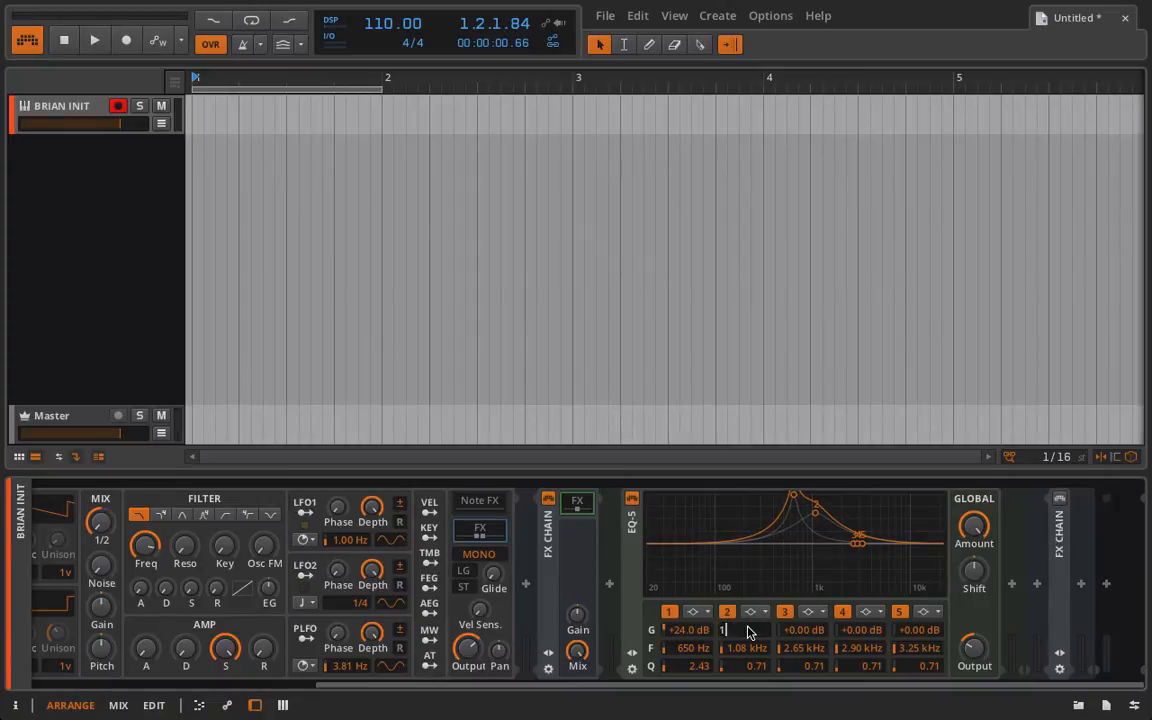
pyautogui.moveTo(745, 668); pyautogui.dragTo(745, 640)
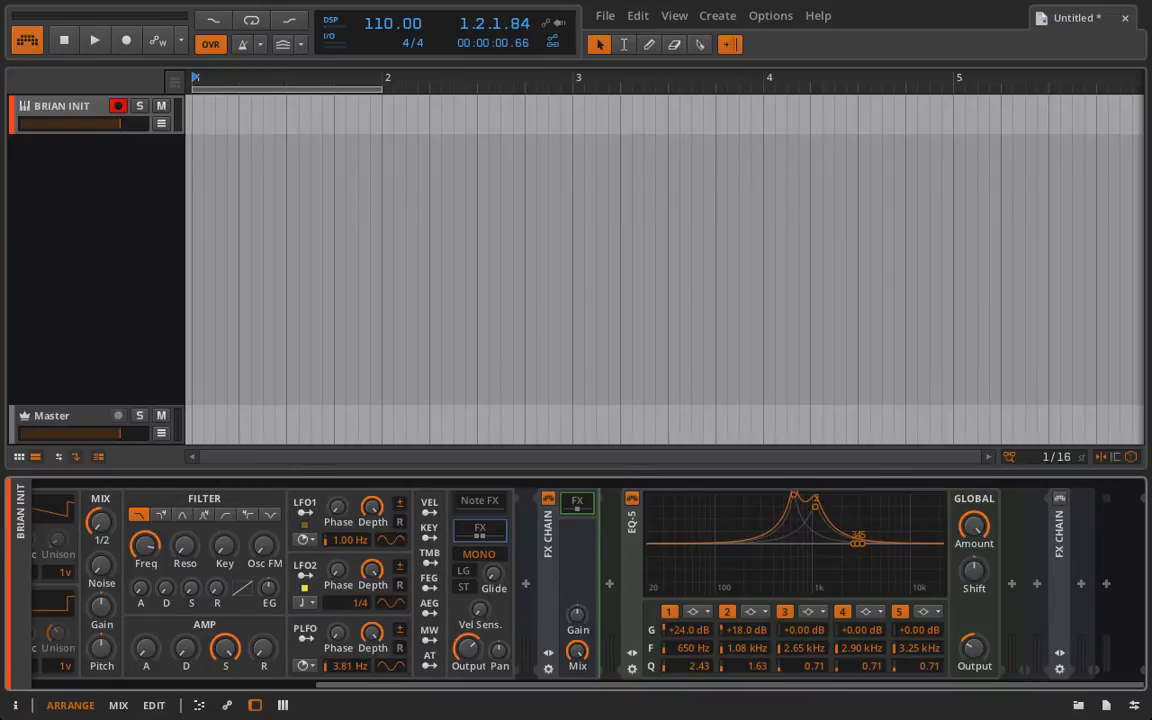
pyautogui.moveTo(745, 640); pyautogui.dragTo(745, 612)
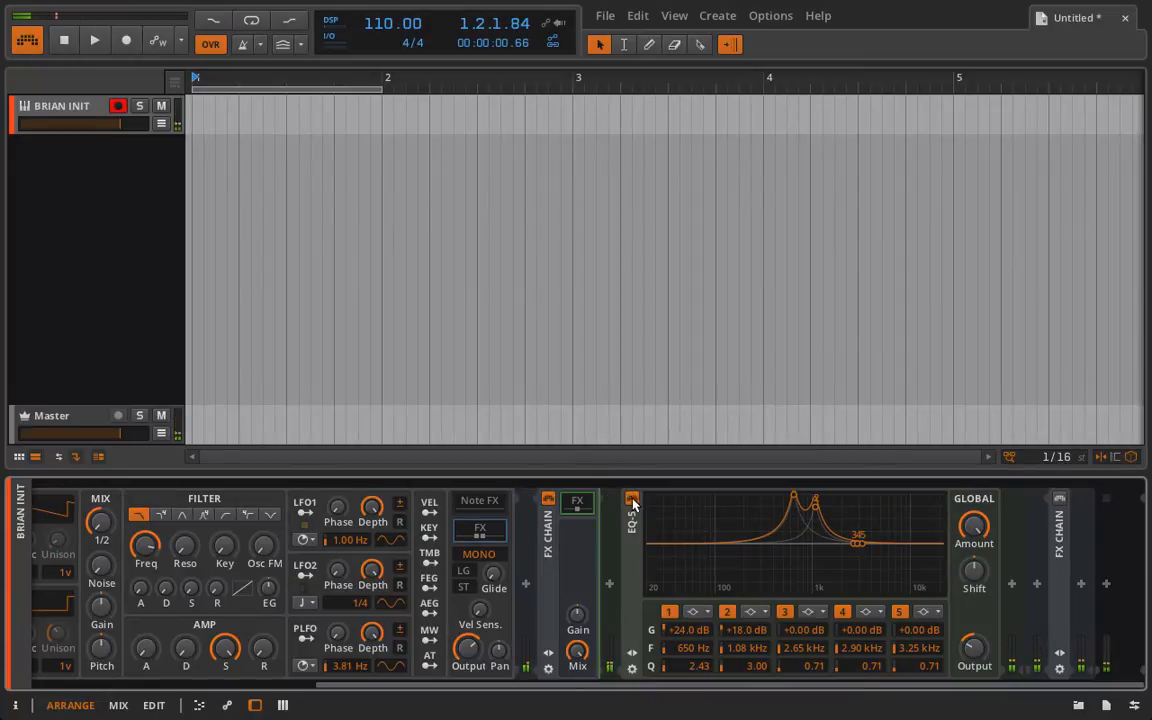
# Step: Switch the EQ-5 off and on repeatedly to compare the sound with and without the boosts on bands 1 and 2
pyautogui.click(632, 500)
pyautogui.click(631, 501)
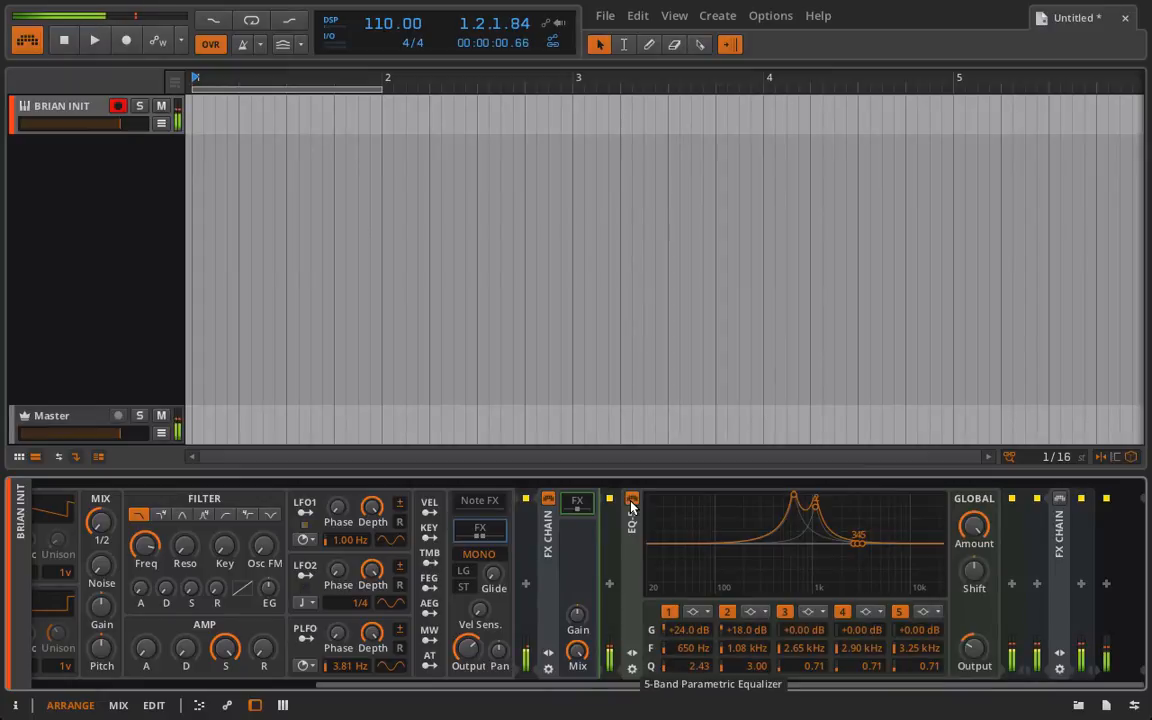
pyautogui.click(631, 501)
pyautogui.click(631, 501)
pyautogui.click(631, 503)
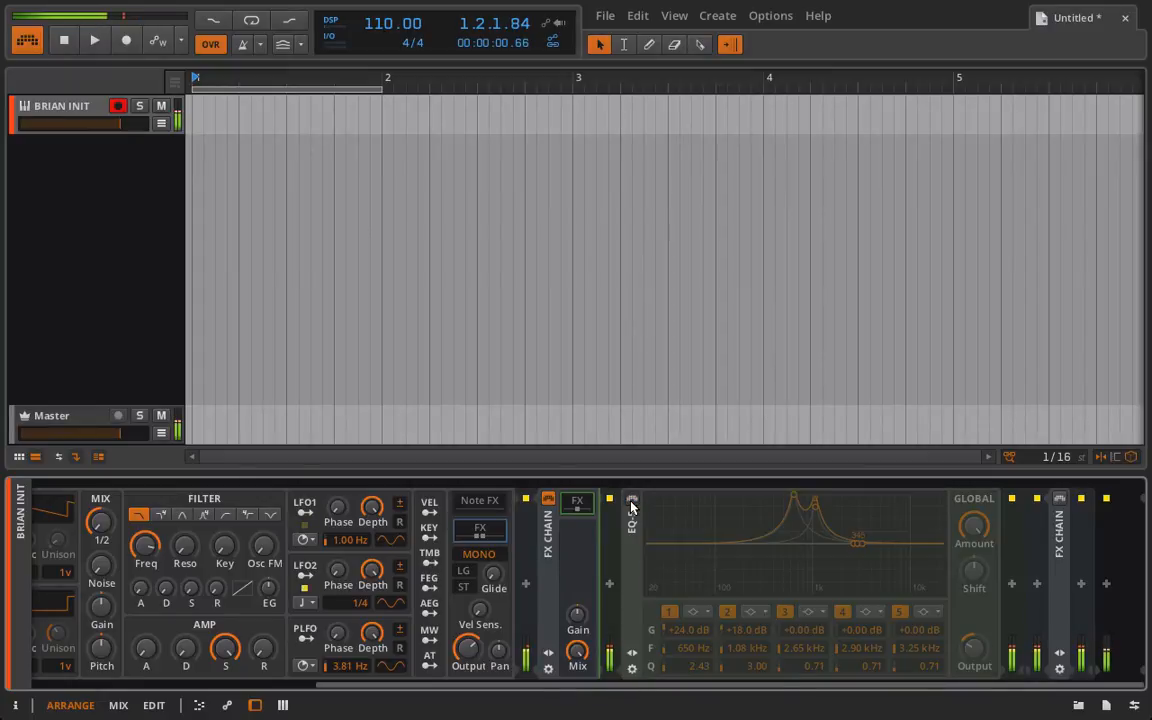
pyautogui.click(631, 503)
pyautogui.click(631, 503)
pyautogui.click(631, 503)
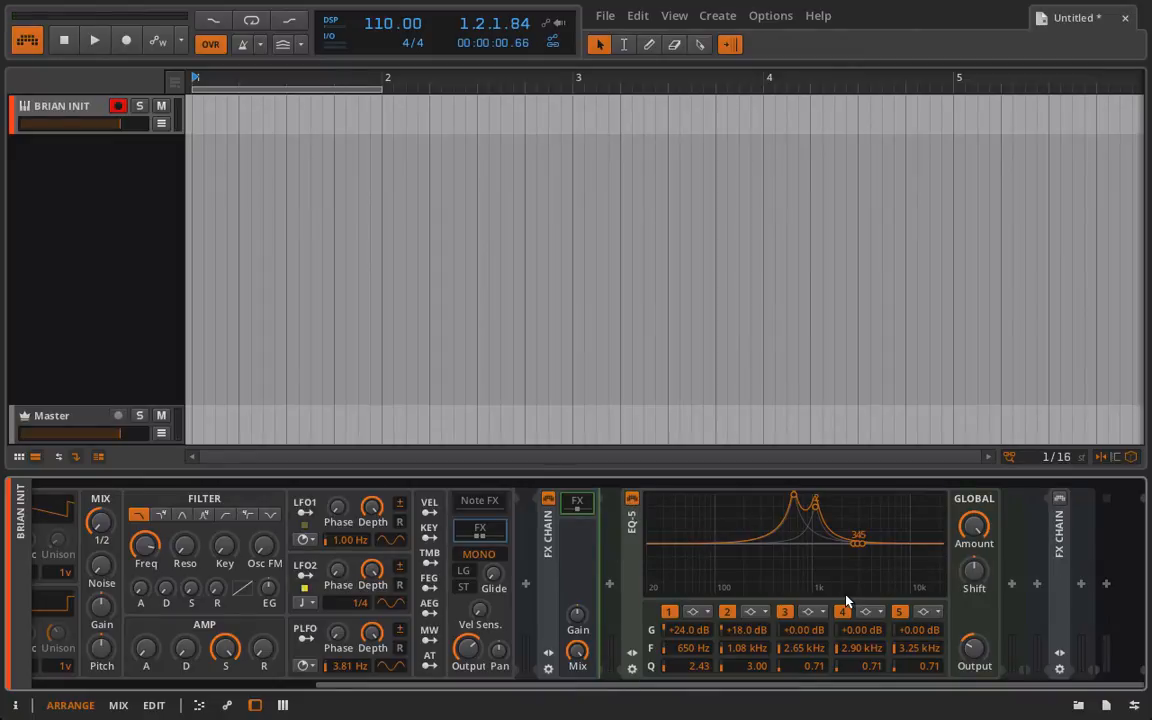
# Step: Set EQ-5 band 3 to a gain of +16.0 dB and a Q of 3.54
pyautogui.doubleClick(806, 630)
pyautogui.write('16')
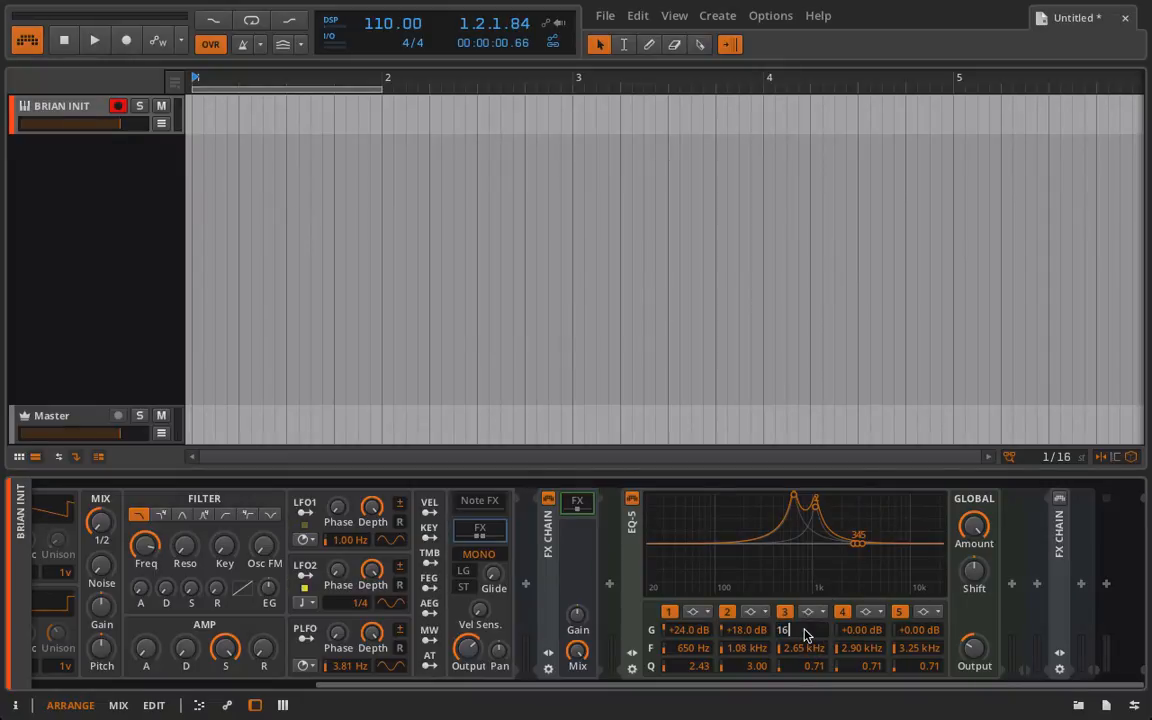
pyautogui.press('Return')
pyautogui.moveTo(810, 660); pyautogui.dragTo(810, 600)
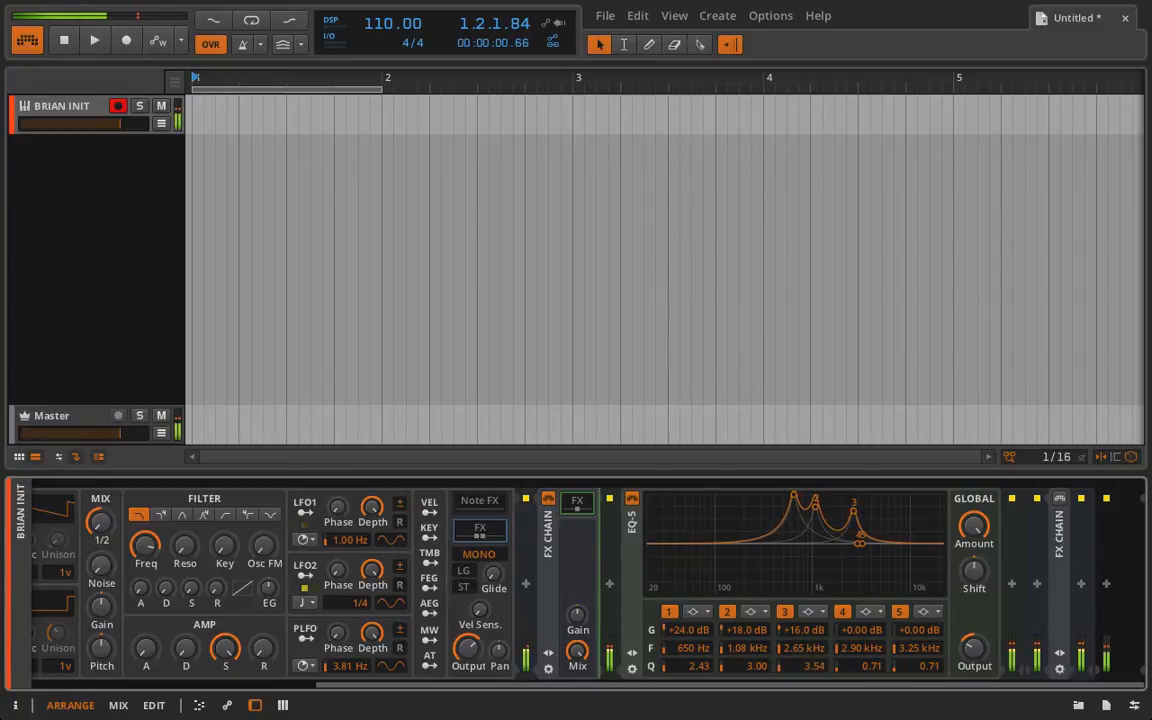
# Step: Switch the EQ-5 off and on repeatedly to compare the sound with and without the first three formant peaks
pyautogui.click(632, 498)
pyautogui.click(632, 498)
pyautogui.click(632, 498)
pyautogui.click(632, 498)
pyautogui.click(632, 498)
pyautogui.click(632, 498)
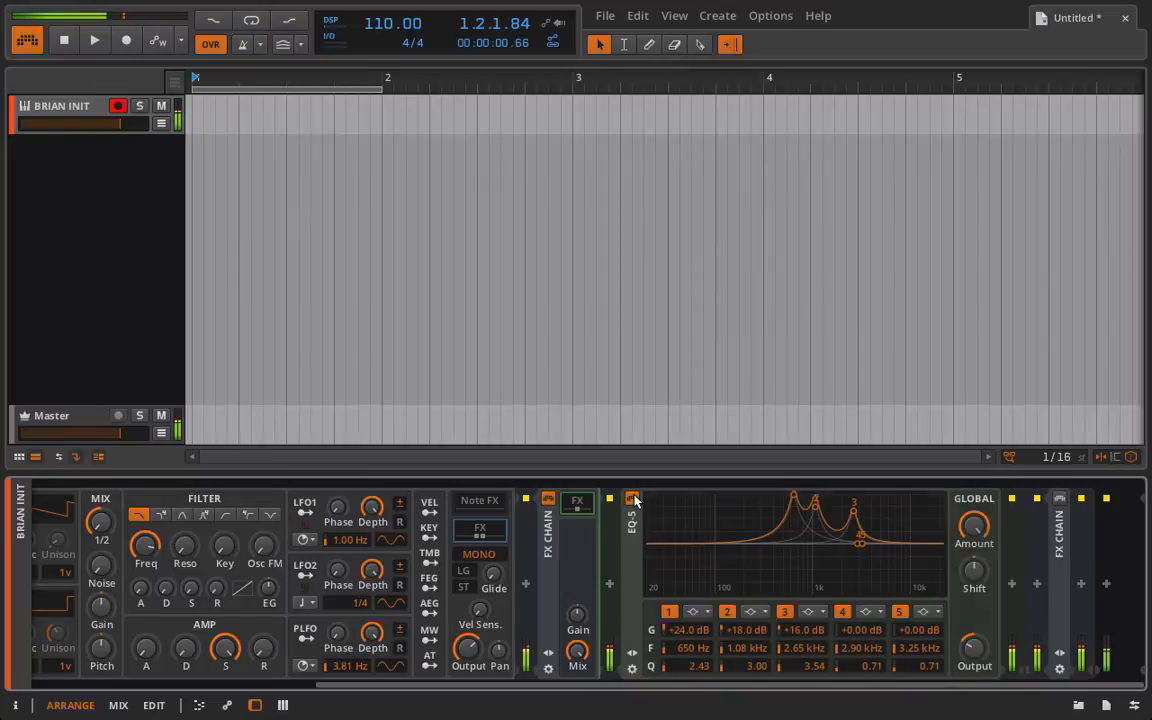
# Step: Set EQ-5 band 4 to a gain of +14.0 dB and a Q of 4.22
pyautogui.doubleClick(860, 630)
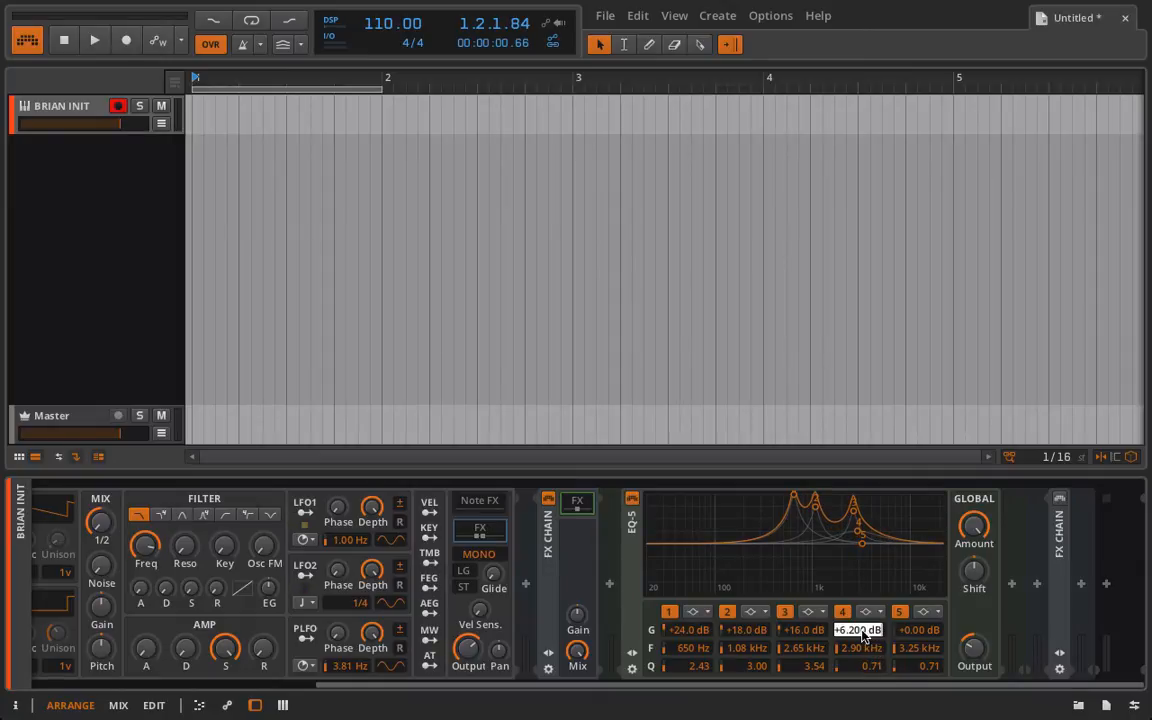
pyautogui.write('14')
pyautogui.press('Return')
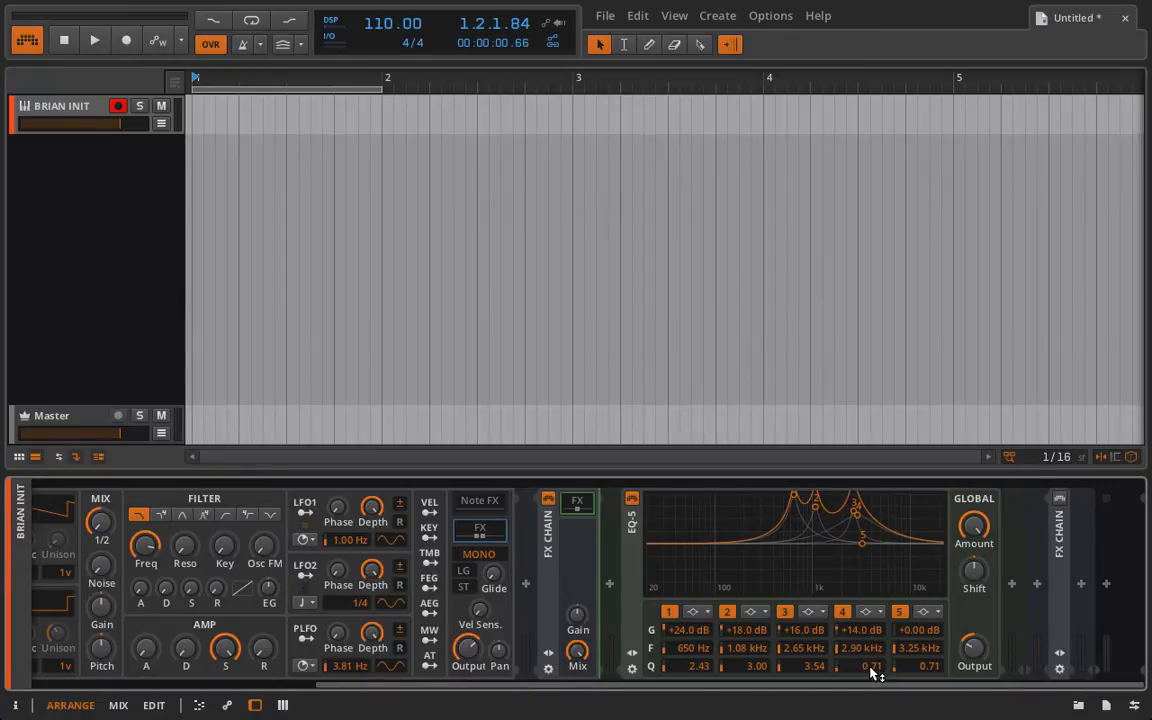
pyautogui.moveTo(870, 667); pyautogui.dragTo(870, 573)
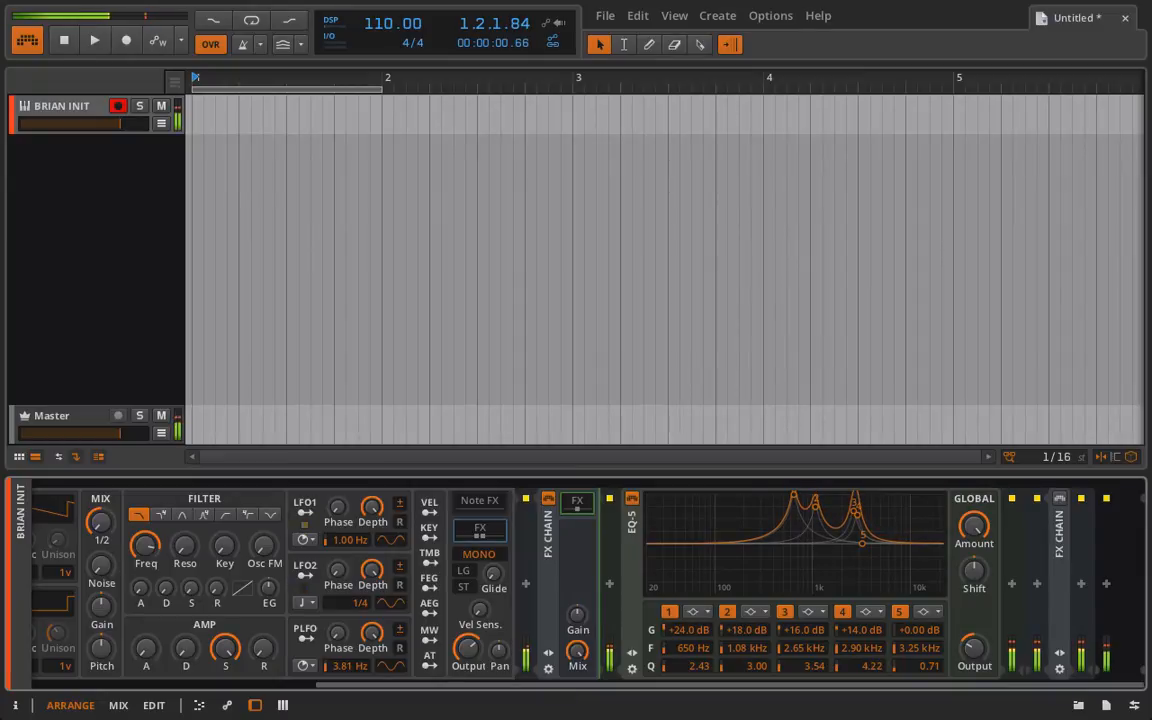
# Step: Switch the EQ-5 off and on repeatedly to compare the sound with and without the boosts on bands 1 to 4
pyautogui.click(632, 499)
pyautogui.click(632, 499)
pyautogui.click(633, 501)
pyautogui.click(633, 501)
pyautogui.click(633, 501)
pyautogui.click(633, 501)
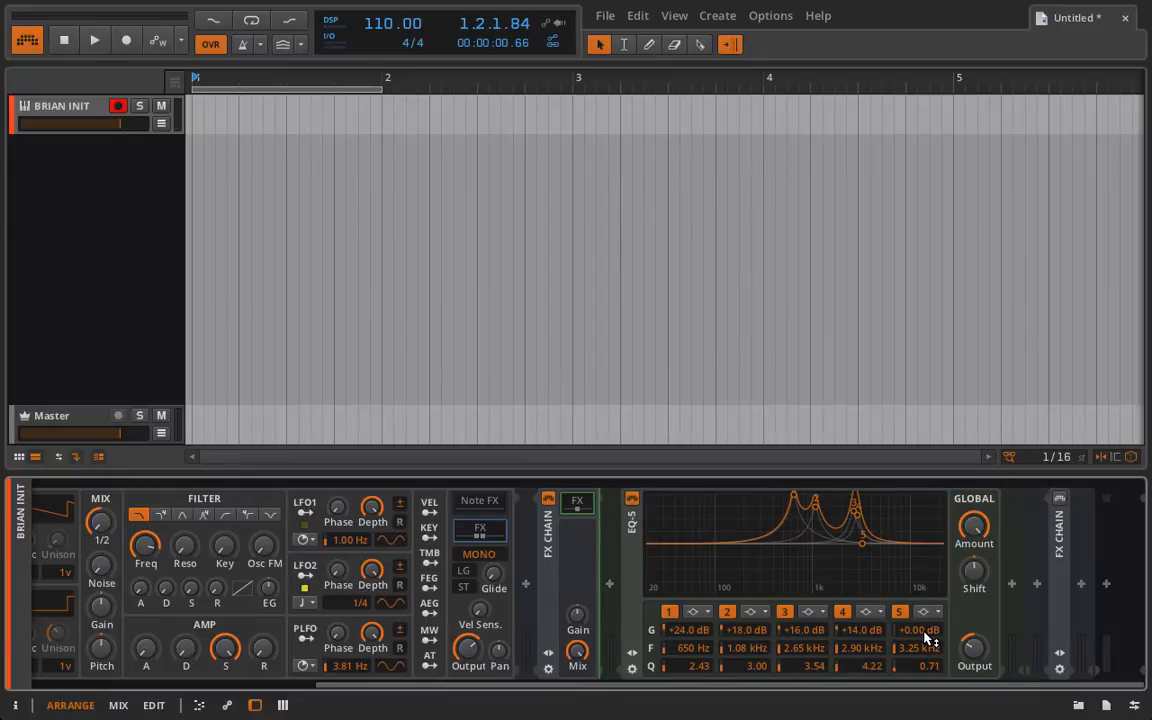
# Step: Set EQ-5 band 5 to a gain of +4.00 dB and a Q of 5.46
pyautogui.moveTo(926, 633); pyautogui.dragTo(926, 616)
pyautogui.doubleClick(924, 633)
pyautogui.write('4')
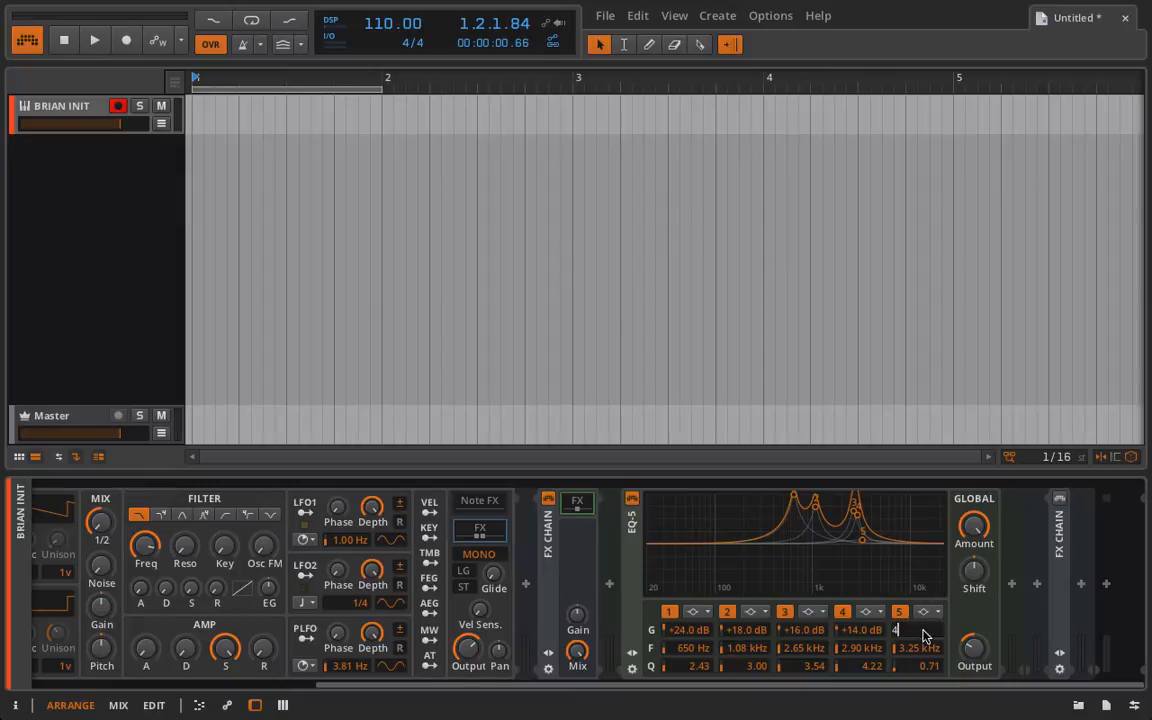
pyautogui.press('Return')
pyautogui.moveTo(924, 667); pyautogui.dragTo(924, 612)
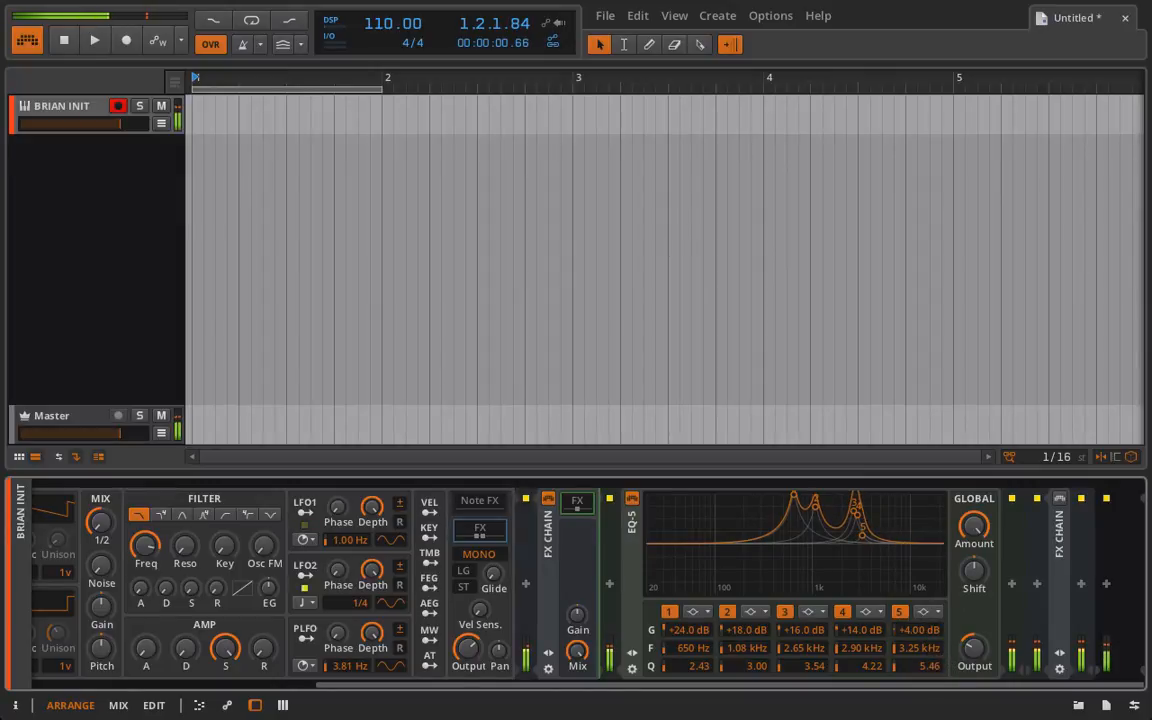
# Step: Compare the sound with and without all five formant peaks by toggling the EQ-5 and trying the FX Chain's Mix amount
pyautogui.click(631, 499)
pyautogui.click(631, 499)
pyautogui.click(631, 499)
pyautogui.click(631, 499)
pyautogui.click(636, 499)
pyautogui.click(636, 499)
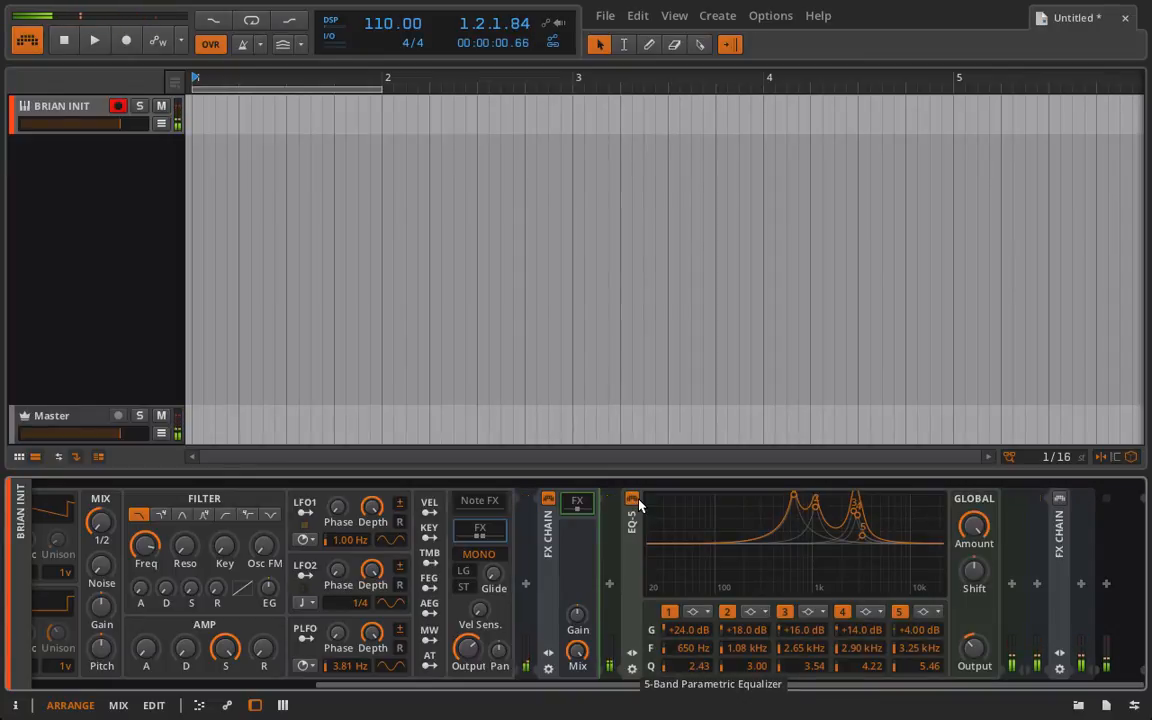
pyautogui.moveTo(577, 651)
pyautogui.mouseDown()
pyautogui.moveTo(577, 715)
pyautogui.moveTo(577, 650)
pyautogui.mouseUp()
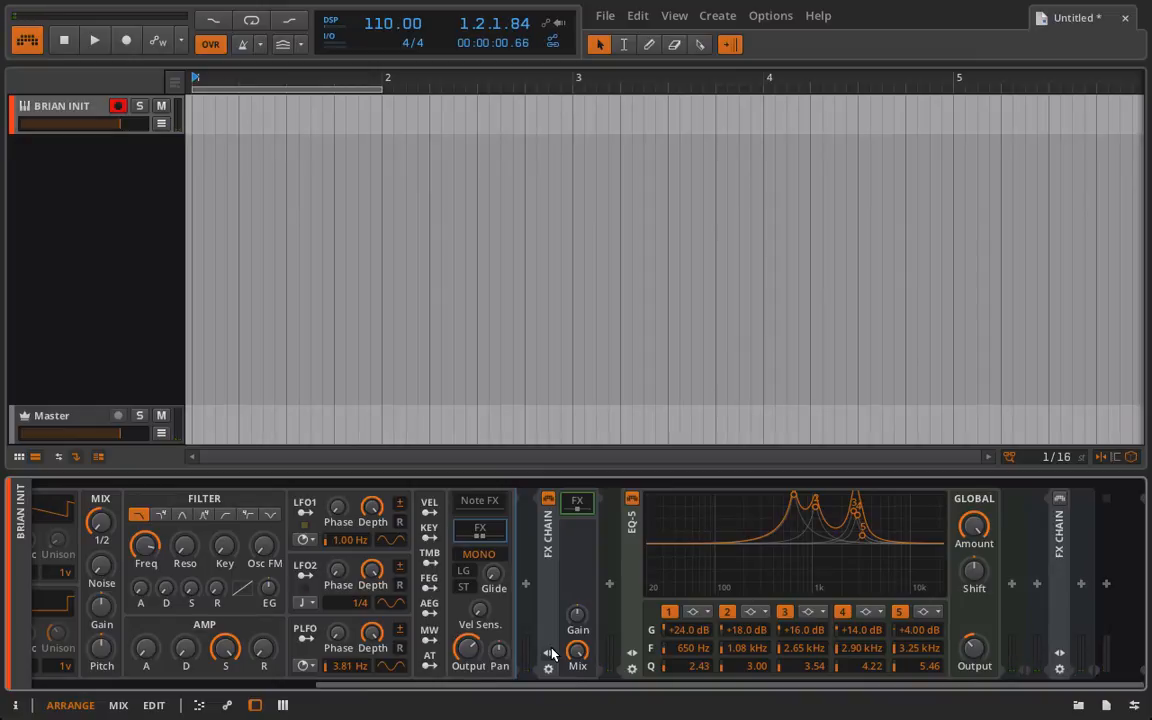
# Step: Show the FX Chain's macro controls and make Macro 1 bipolar
pyautogui.click(548, 653)
pyautogui.rightClick(586, 570)
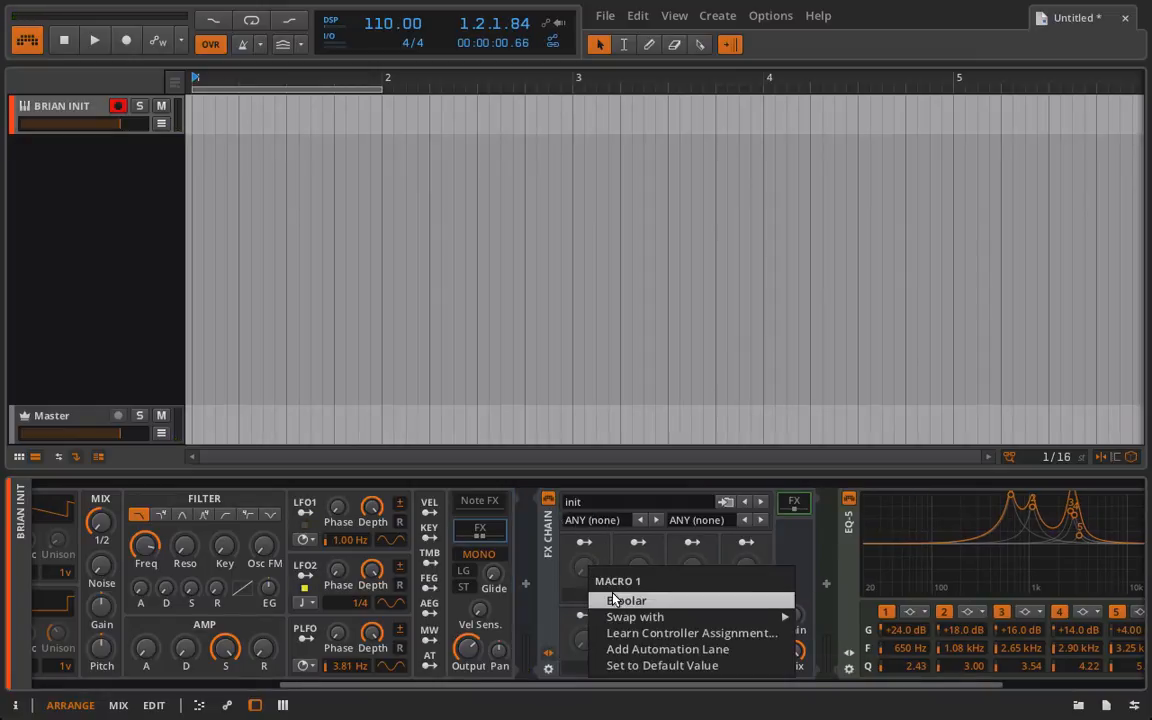
pyautogui.click(615, 600)
# Step: Map Macro 1 to the frequencies of all five EQ-5 bands with about +12 modulation each, and try out the macro
pyautogui.scroll(-3, 614, 597)
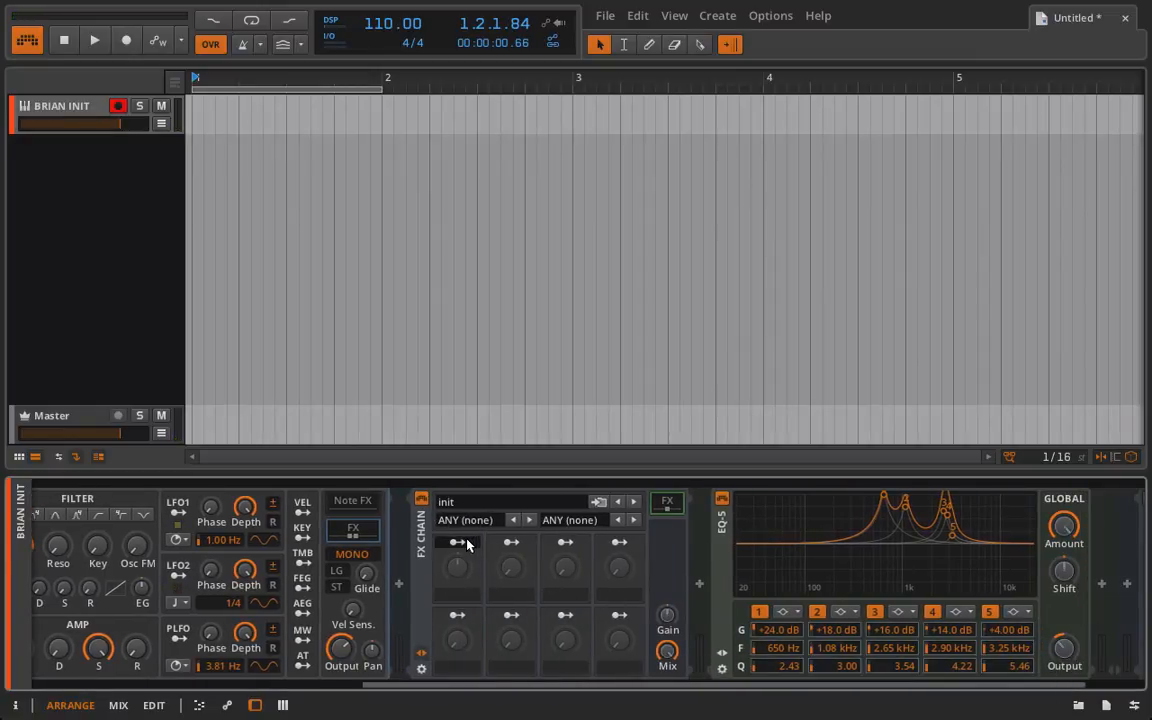
pyautogui.moveTo(783, 649); pyautogui.dragTo(783, 580)
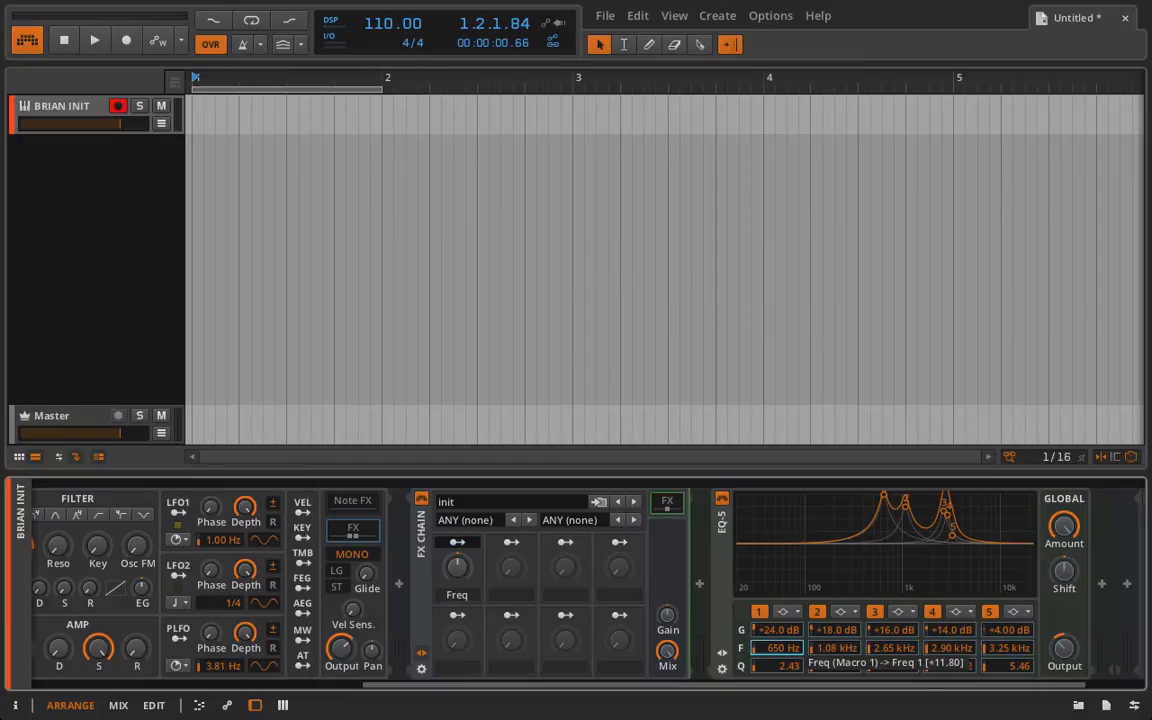
pyautogui.moveTo(838, 648); pyautogui.dragTo(838, 628)
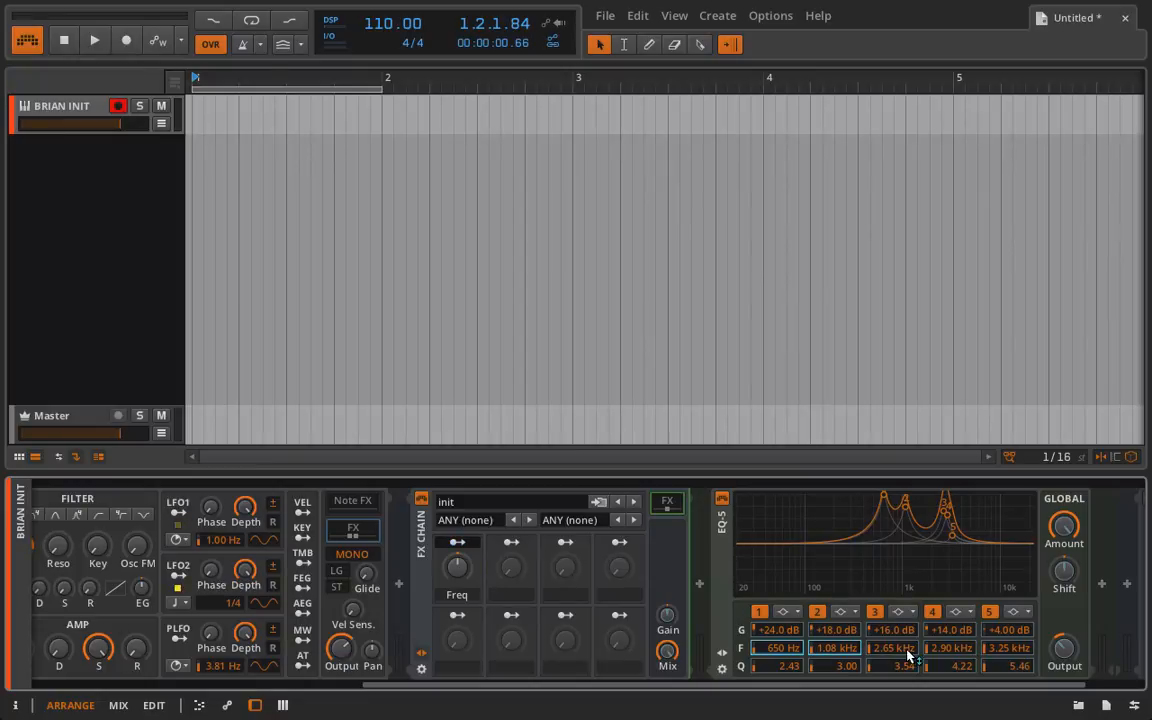
pyautogui.moveTo(905, 650); pyautogui.dragTo(905, 637)
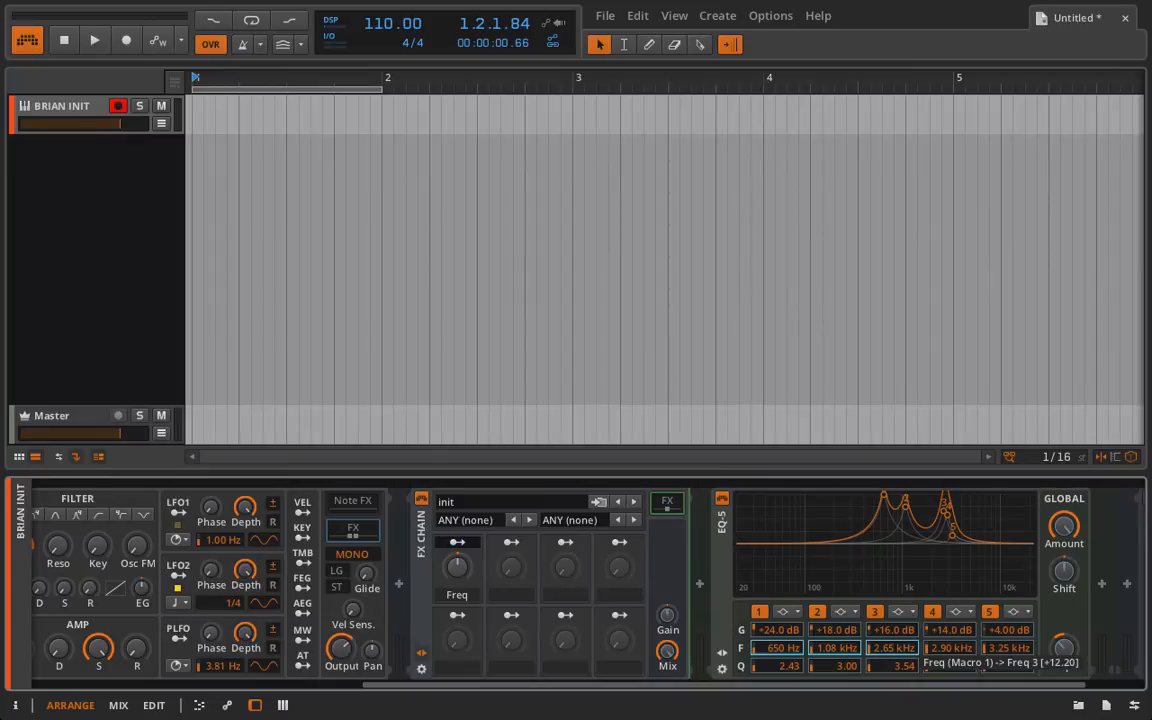
pyautogui.moveTo(935, 648); pyautogui.dragTo(935, 636)
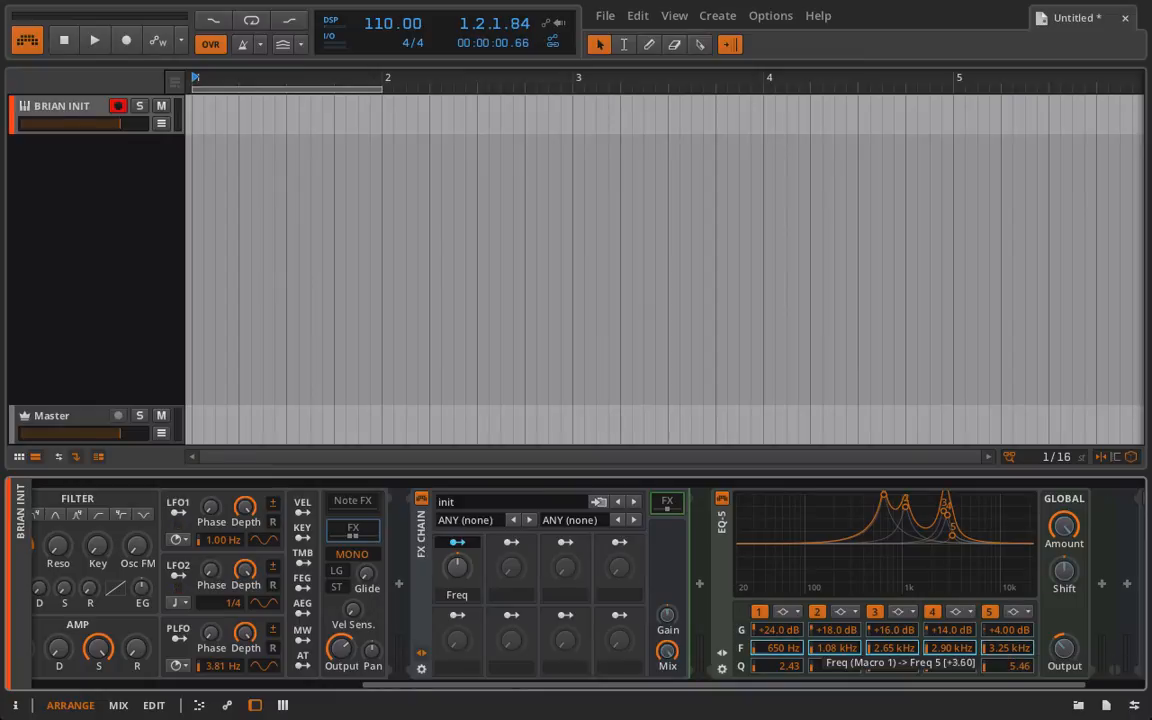
pyautogui.moveTo(1009, 648); pyautogui.dragTo(1009, 624)
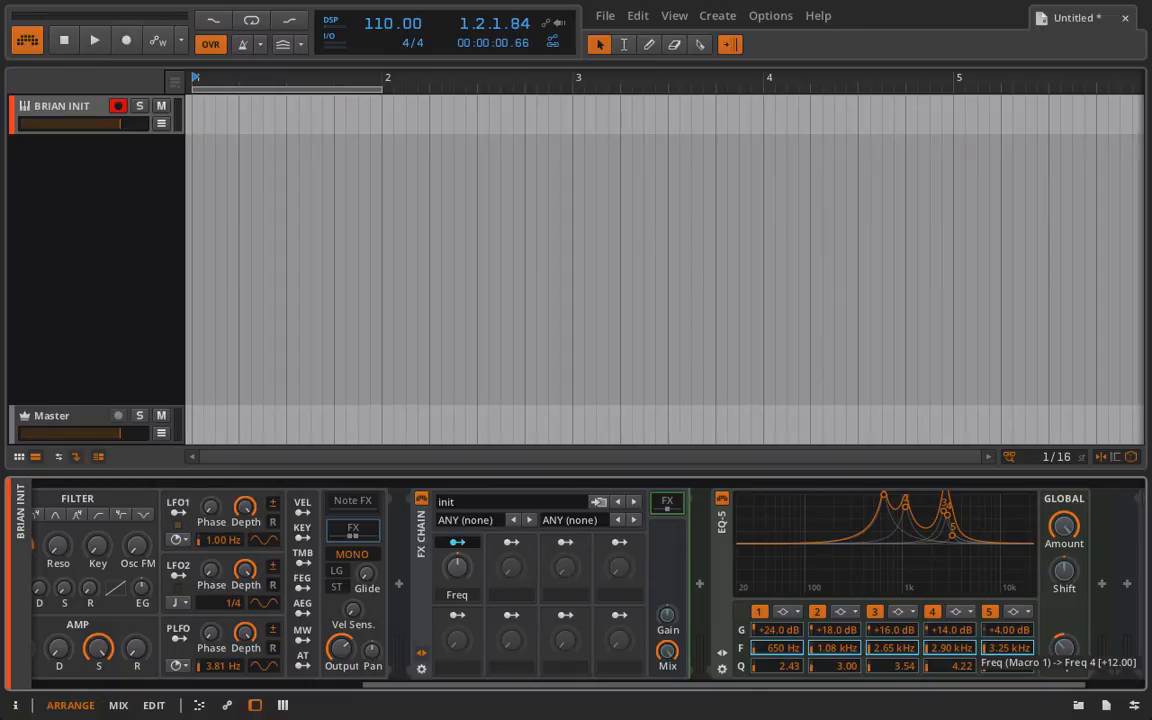
pyautogui.click(452, 543)
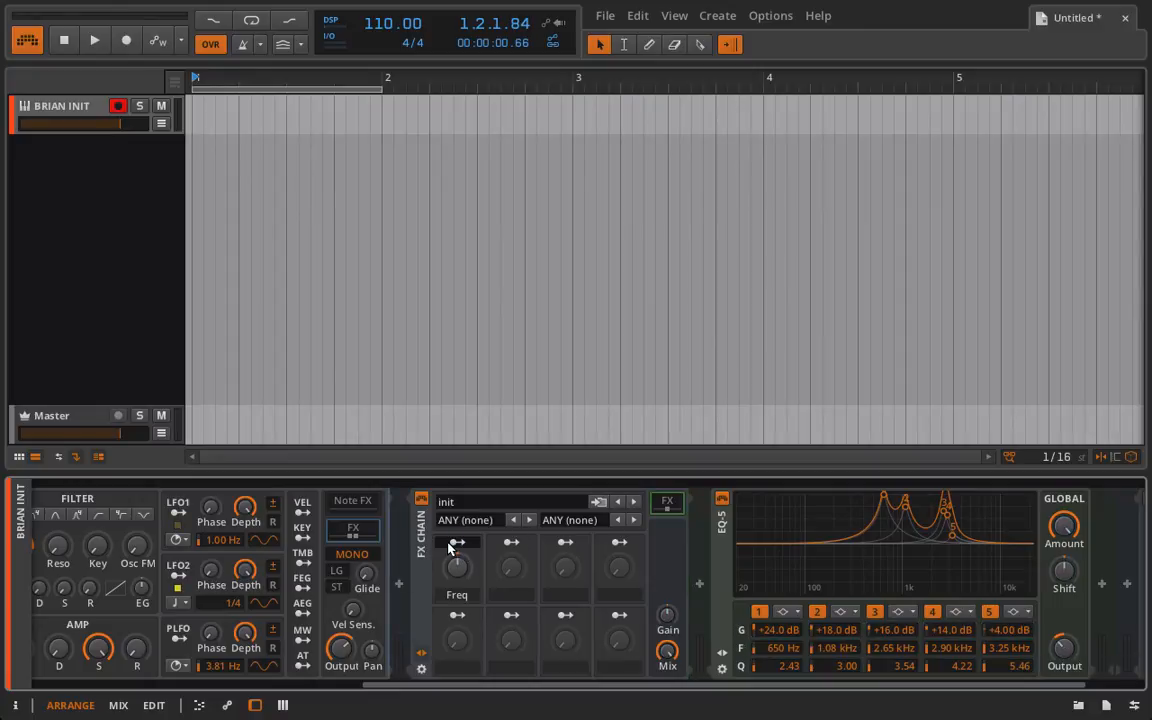
pyautogui.moveTo(457, 567)
pyautogui.mouseDown()
pyautogui.moveTo(457, 480)
pyautogui.moveTo(459, 574)
pyautogui.mouseUp()
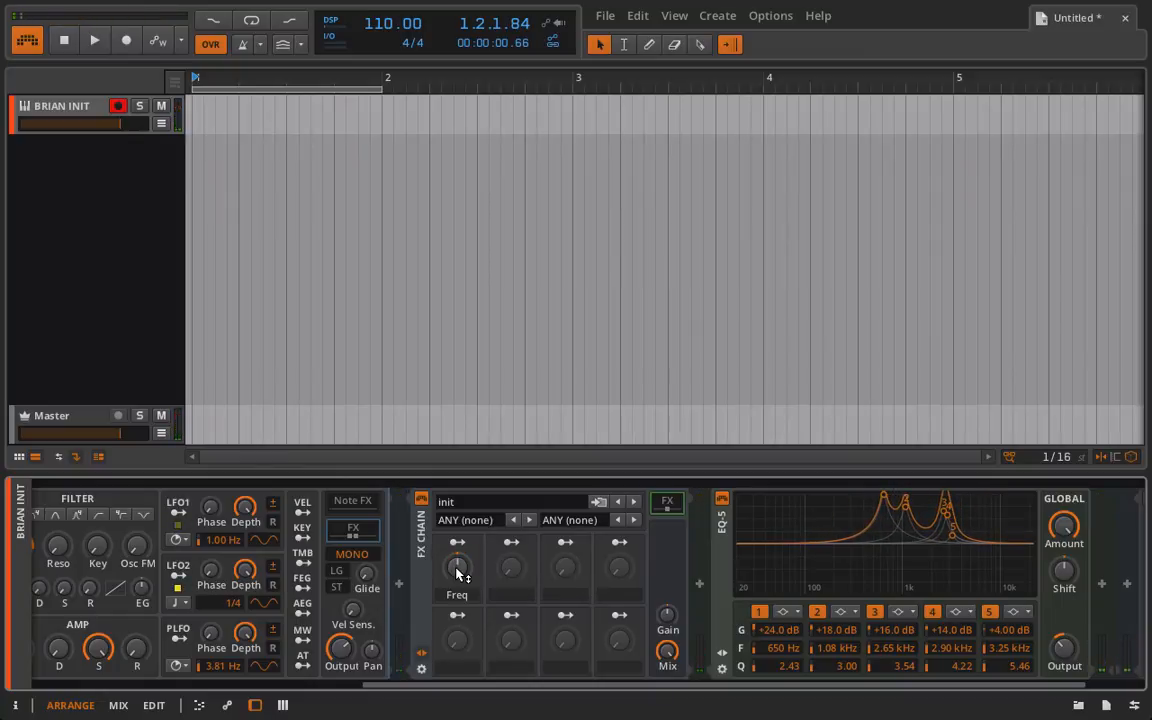